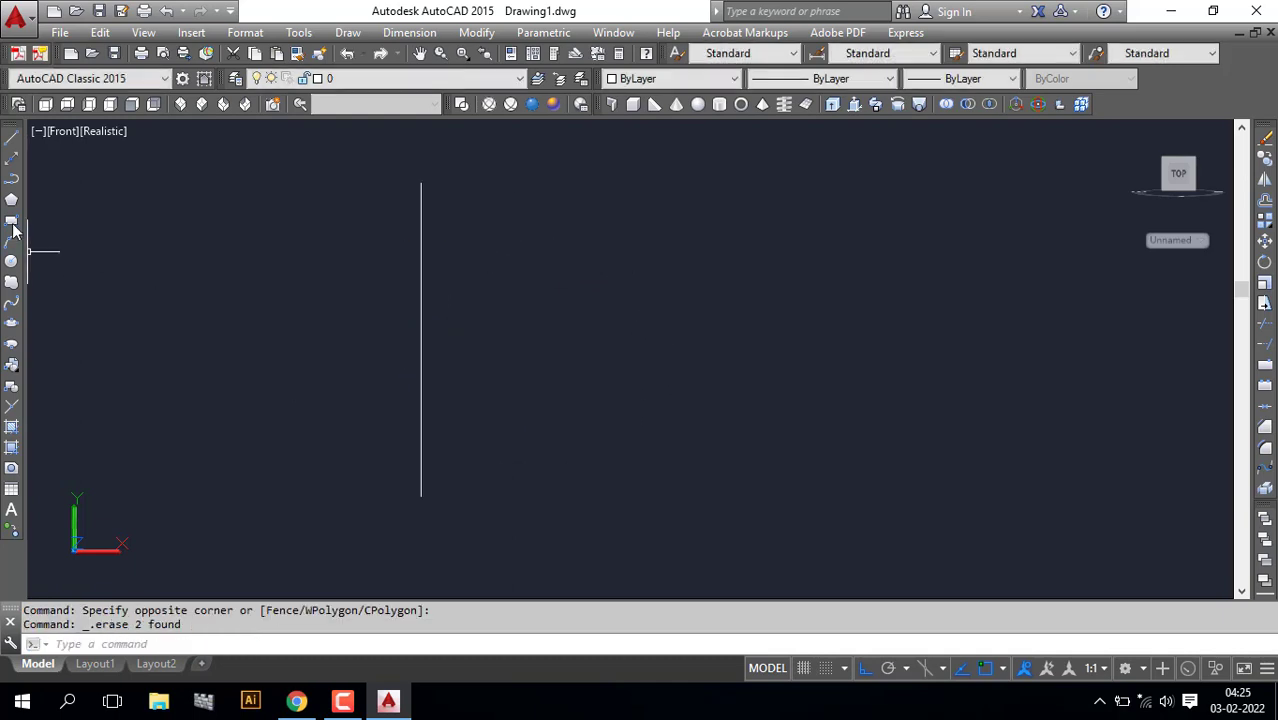
Draw a rectangle about 0.91 units high to the right of the vertical line.
{"action": "left_click", "coordinate": [11, 222]}
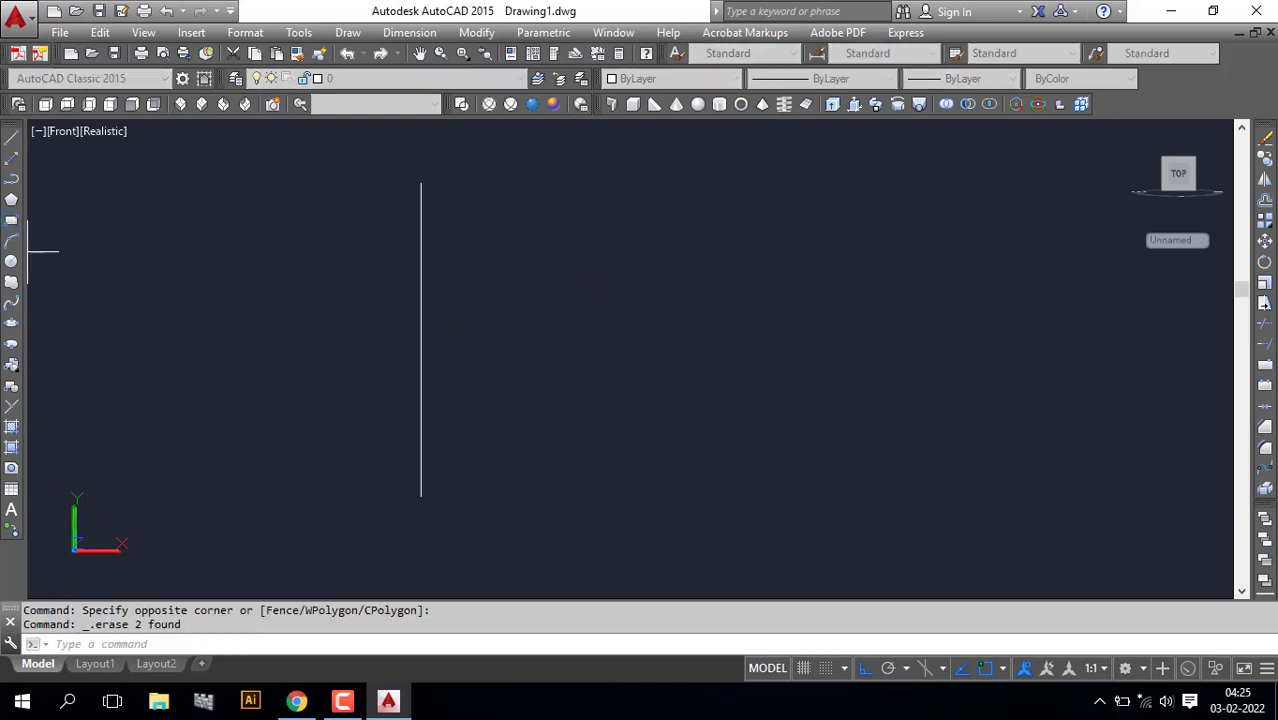
{"action": "left_click", "coordinate": [530, 309]}
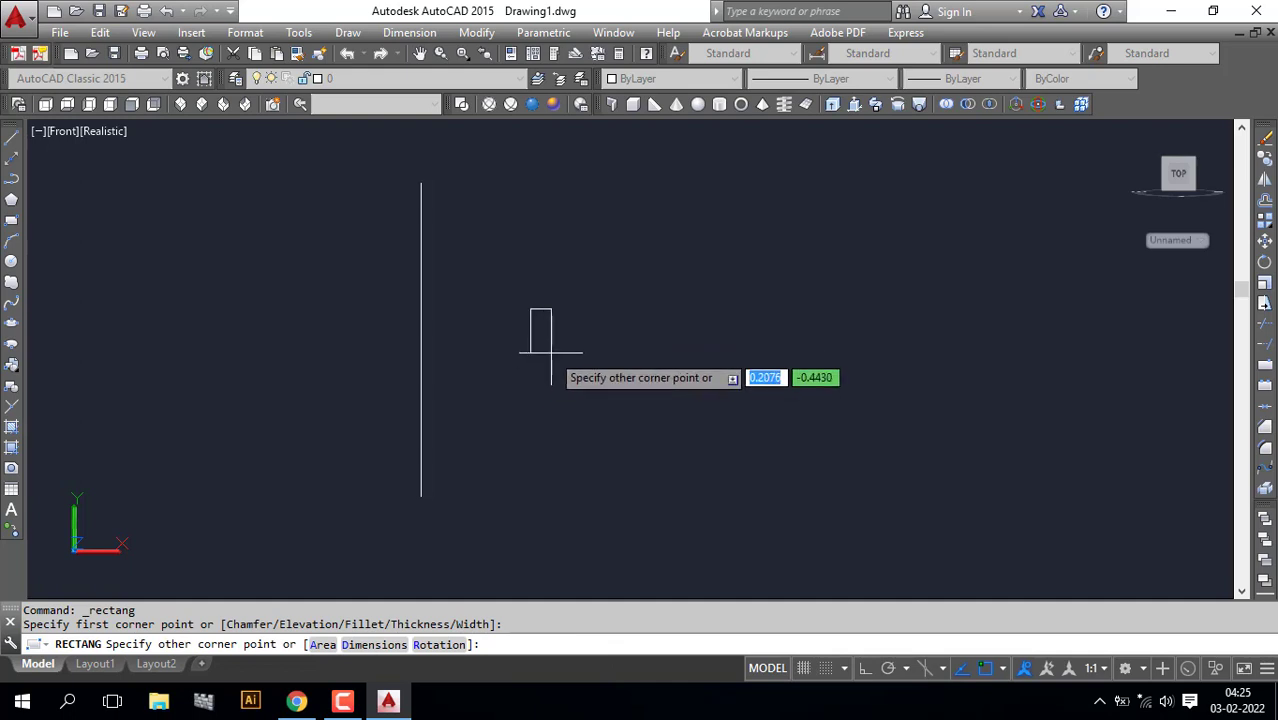
{"action": "left_click", "coordinate": [636, 400]}
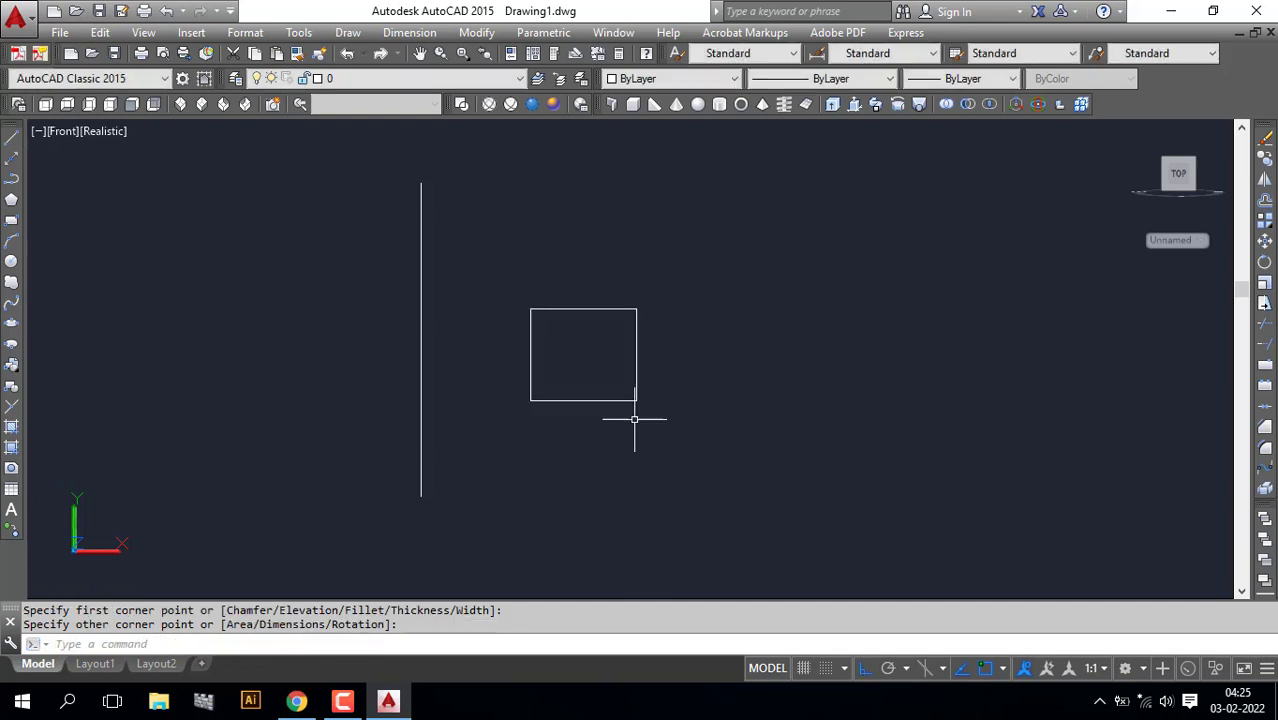
Move the rectangle a short distance horizontally, farther away from the vertical line.
{"action": "left_click", "coordinate": [657, 373]}
{"action": "left_click", "coordinate": [597, 418]}
{"action": "type", "text": "m"}
{"action": "key", "text": "Return"}
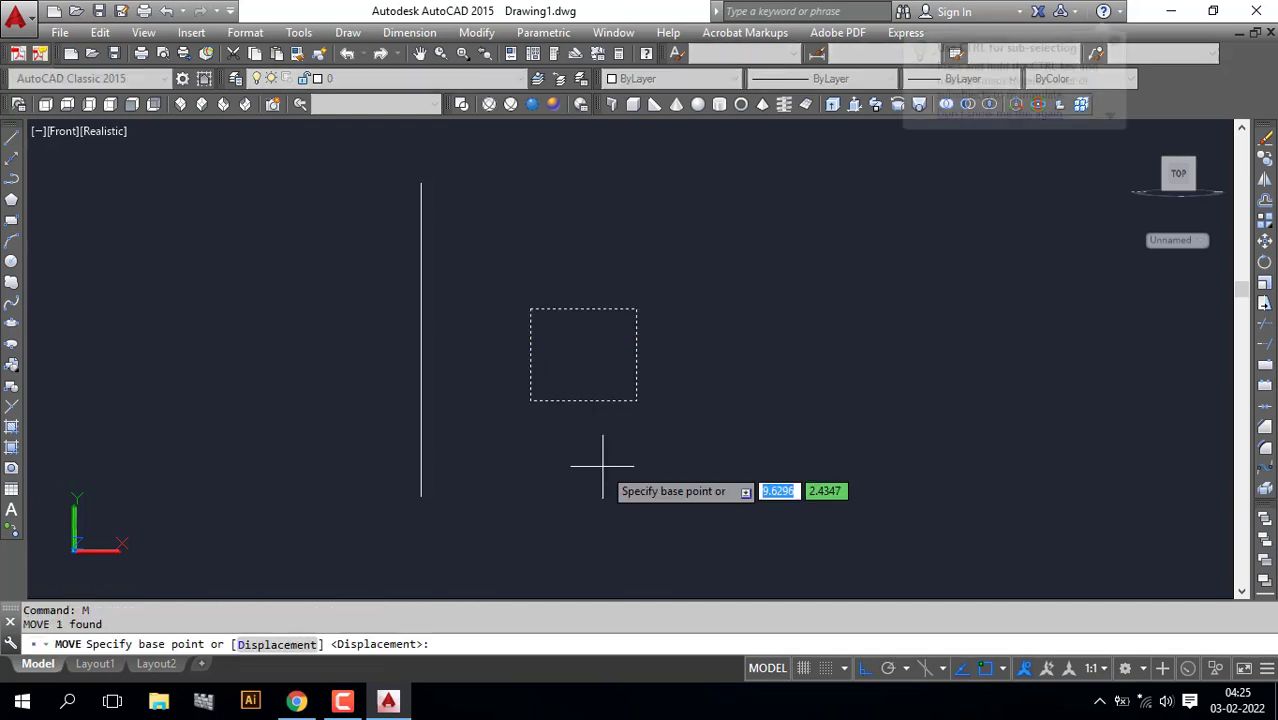
{"action": "left_click", "coordinate": [612, 466]}
{"action": "left_click", "coordinate": [650, 452]}
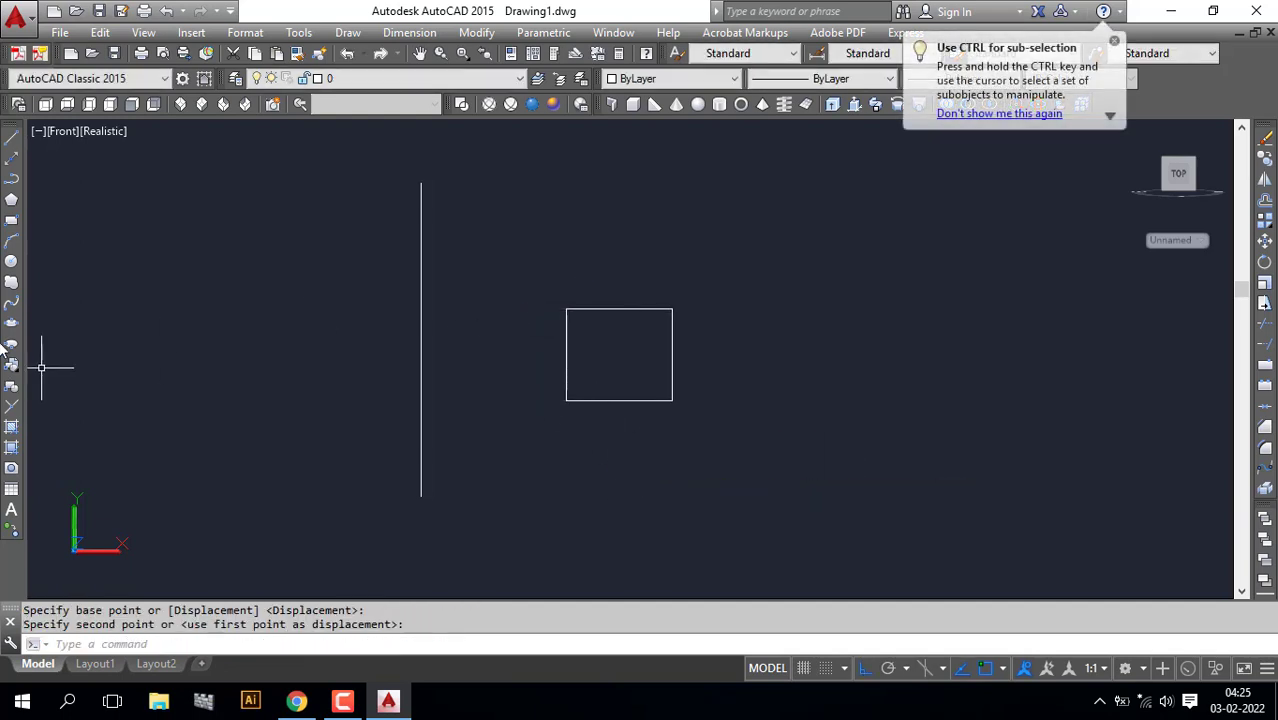
Draw a circle with a radius of about 0.3 units centred inside the rectangle.
{"action": "left_click", "coordinate": [11, 262]}
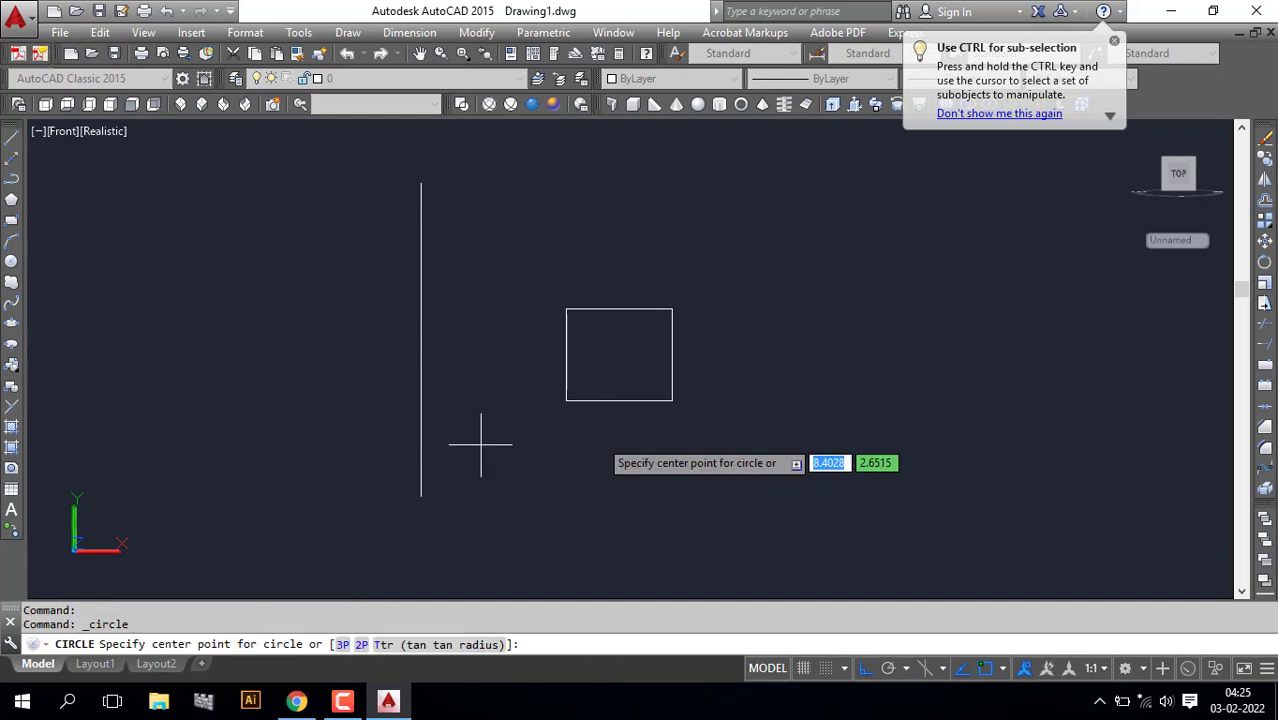
{"action": "left_click", "coordinate": [619, 355]}
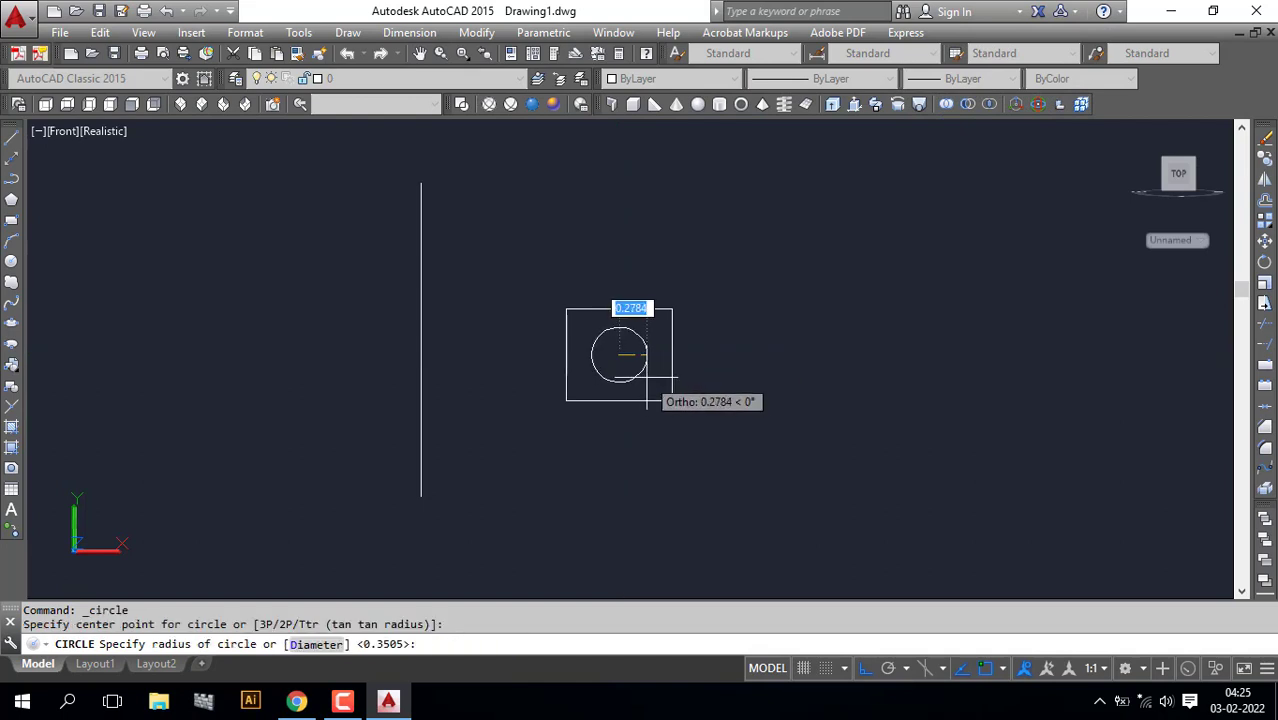
{"action": "left_click", "coordinate": [651, 380]}
Draw a vertical line through the circle, from the midpoint of the rectangle's top edge to the midpoint of its bottom edge.
{"action": "scroll", "coordinate": [608, 347], "scroll_direction": "up", "scroll_amount": 2}
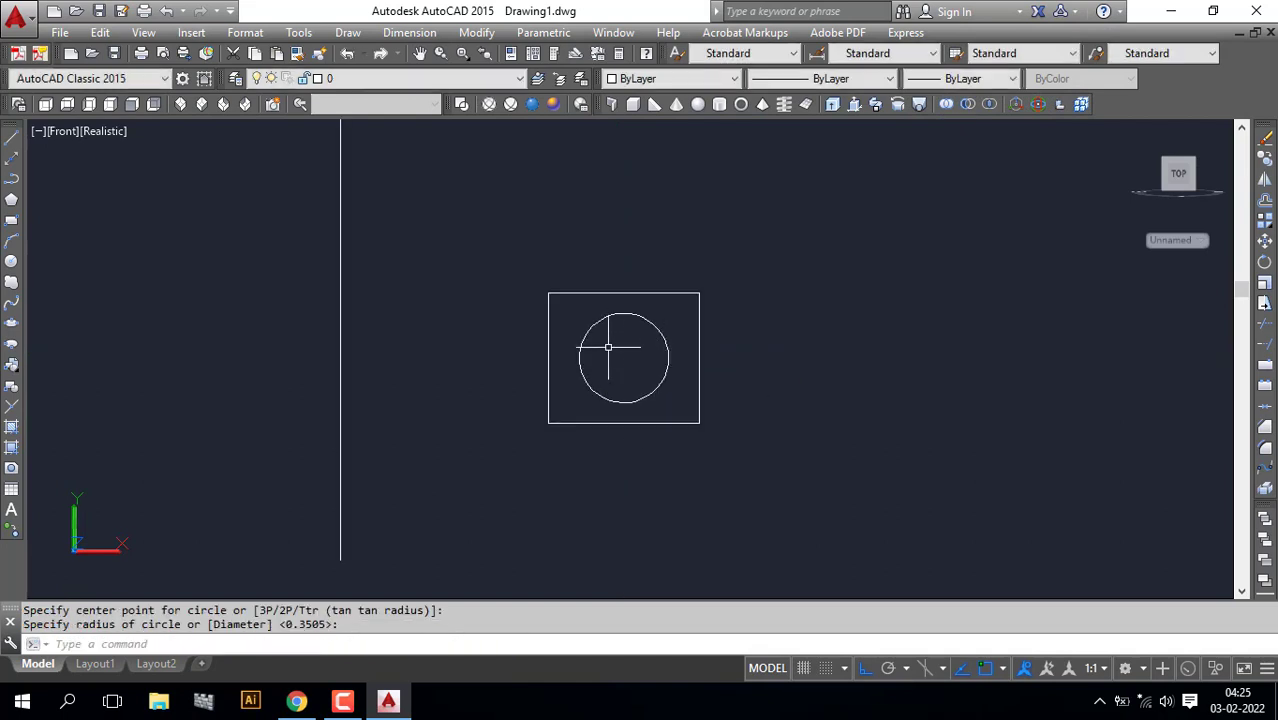
{"action": "type", "text": "l"}
{"action": "key", "text": "Return"}
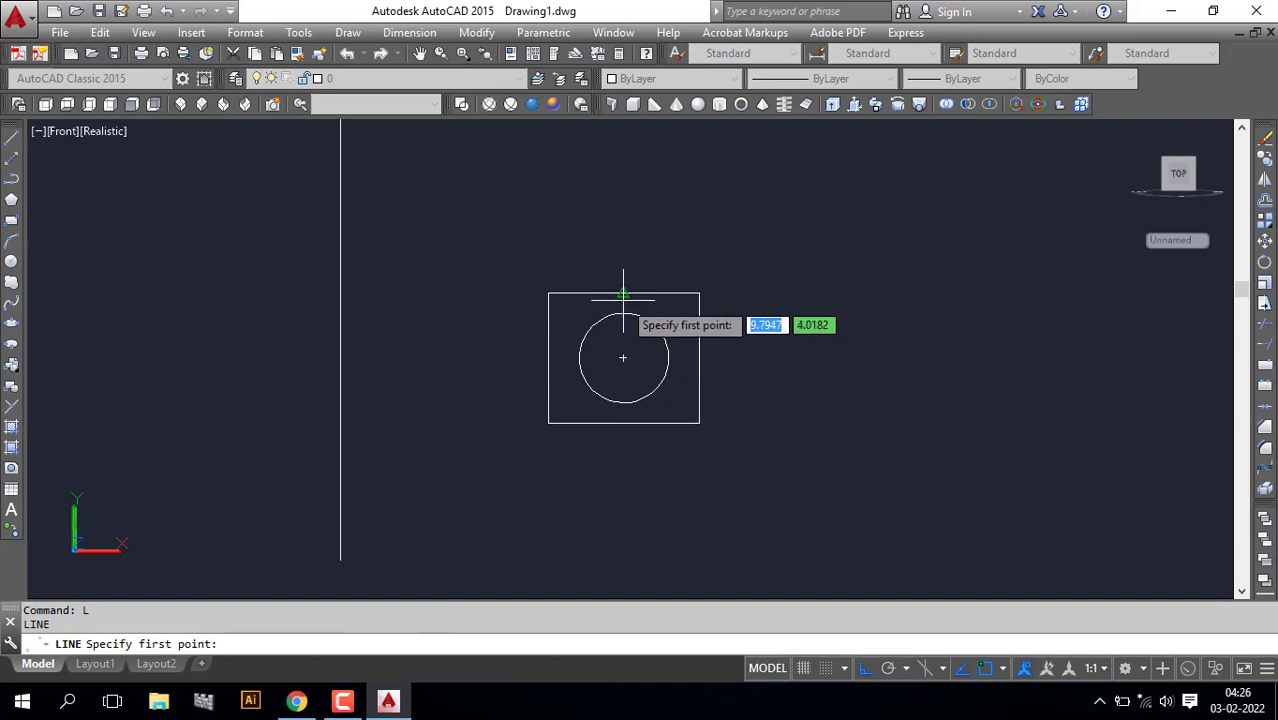
{"action": "left_click", "coordinate": [624, 293]}
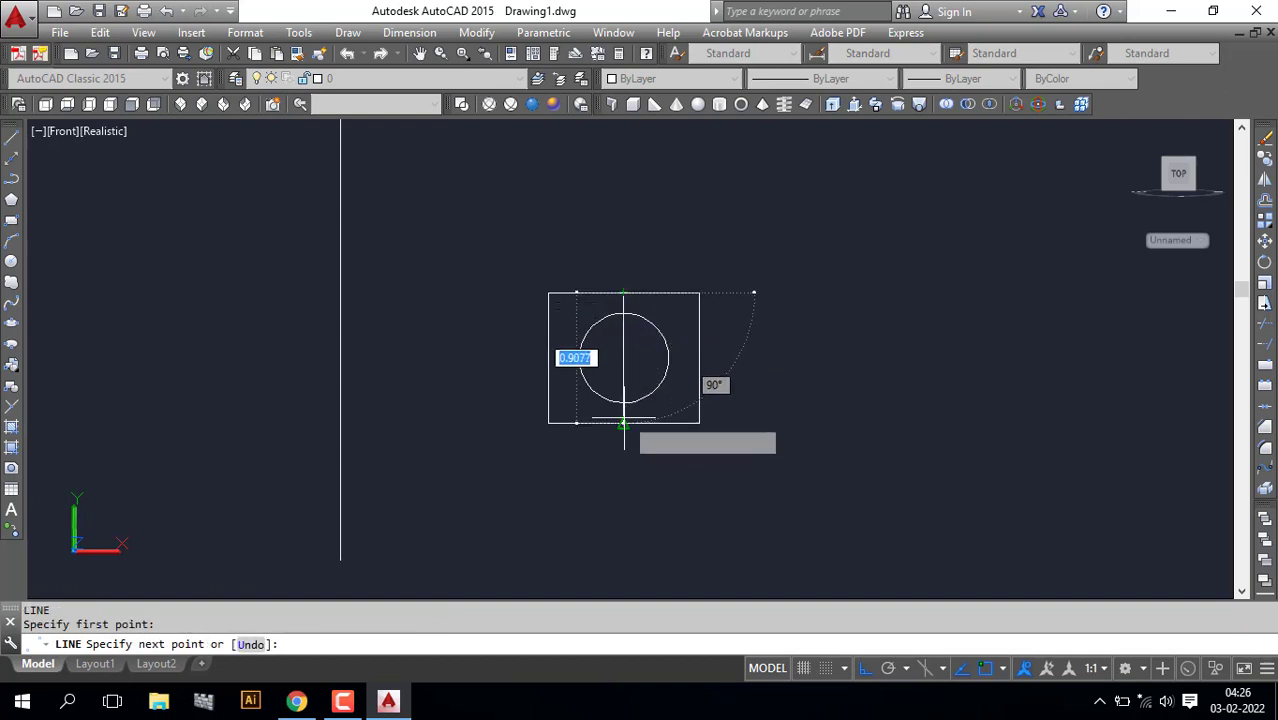
{"action": "left_click", "coordinate": [623, 423]}
{"action": "key", "text": "Return"}
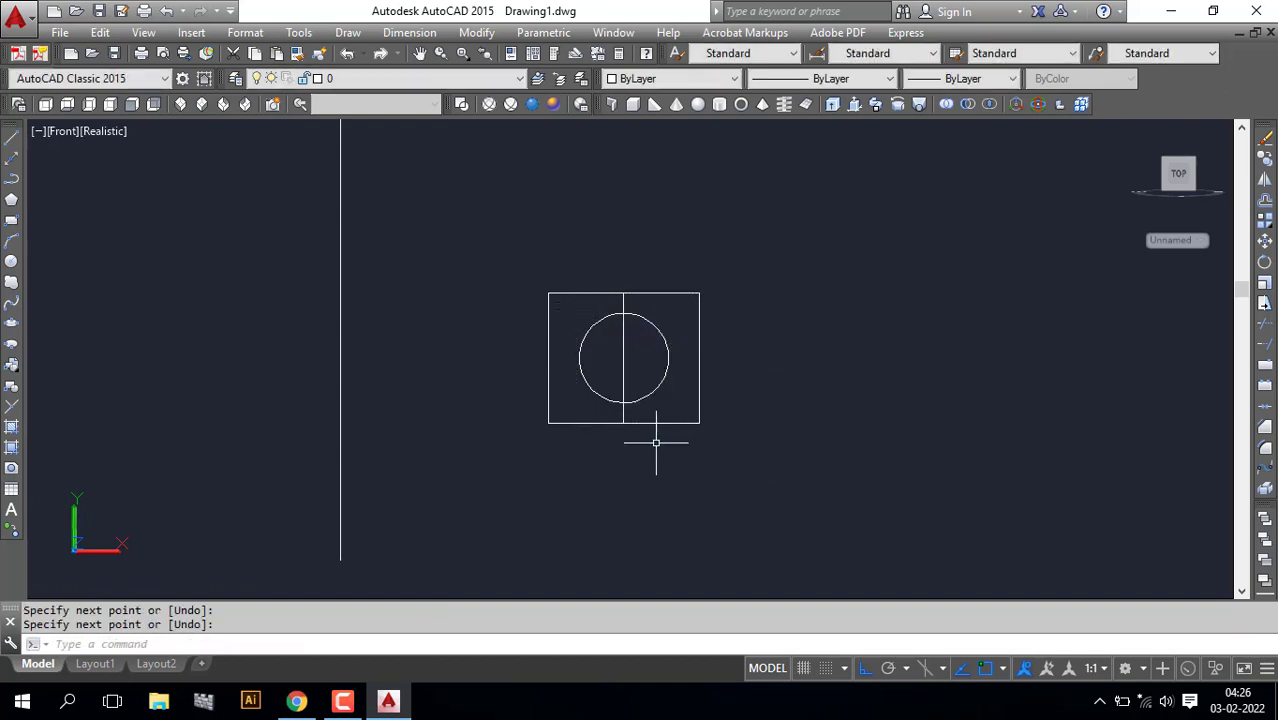
Offset the vertical centre line about 0.06 units to both sides and erase the original centre line.
{"action": "scroll", "coordinate": [585, 379], "scroll_direction": "up", "scroll_amount": 3}
{"action": "type", "text": "o"}
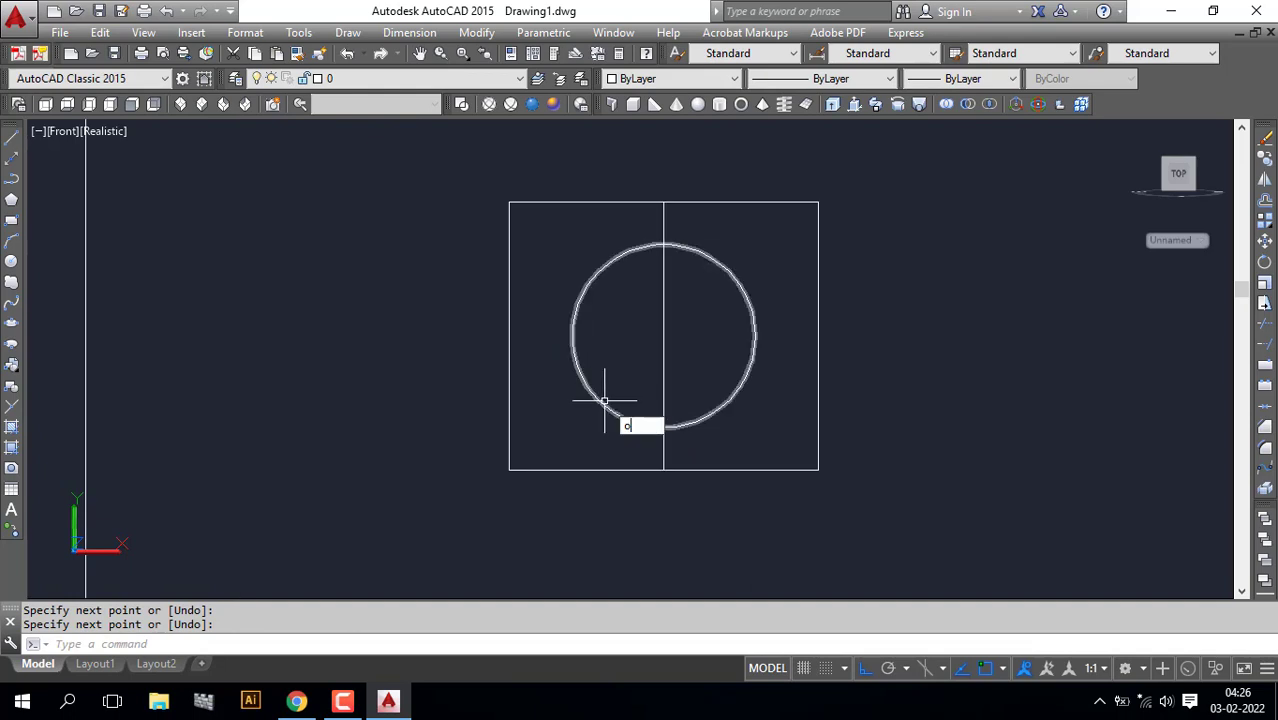
{"action": "key", "text": "Return"}
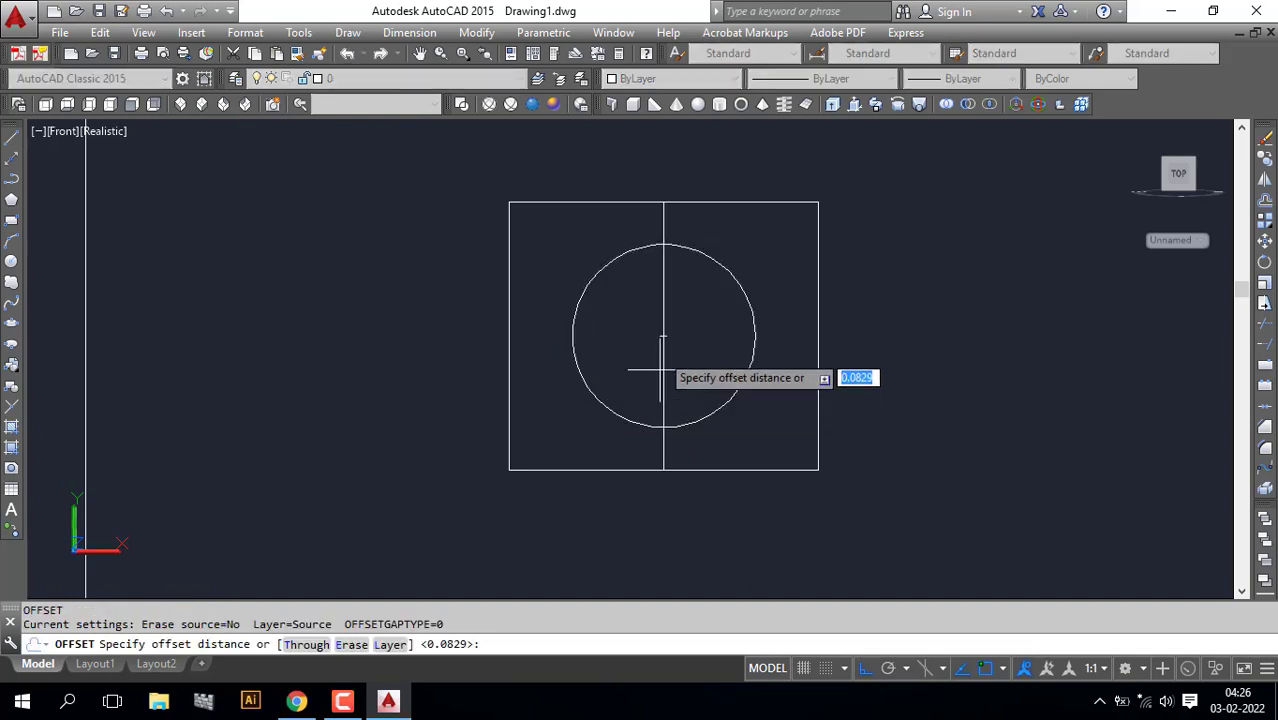
{"action": "left_click", "coordinate": [655, 200]}
{"action": "scroll", "coordinate": [651, 208], "scroll_direction": "up", "scroll_amount": 1}
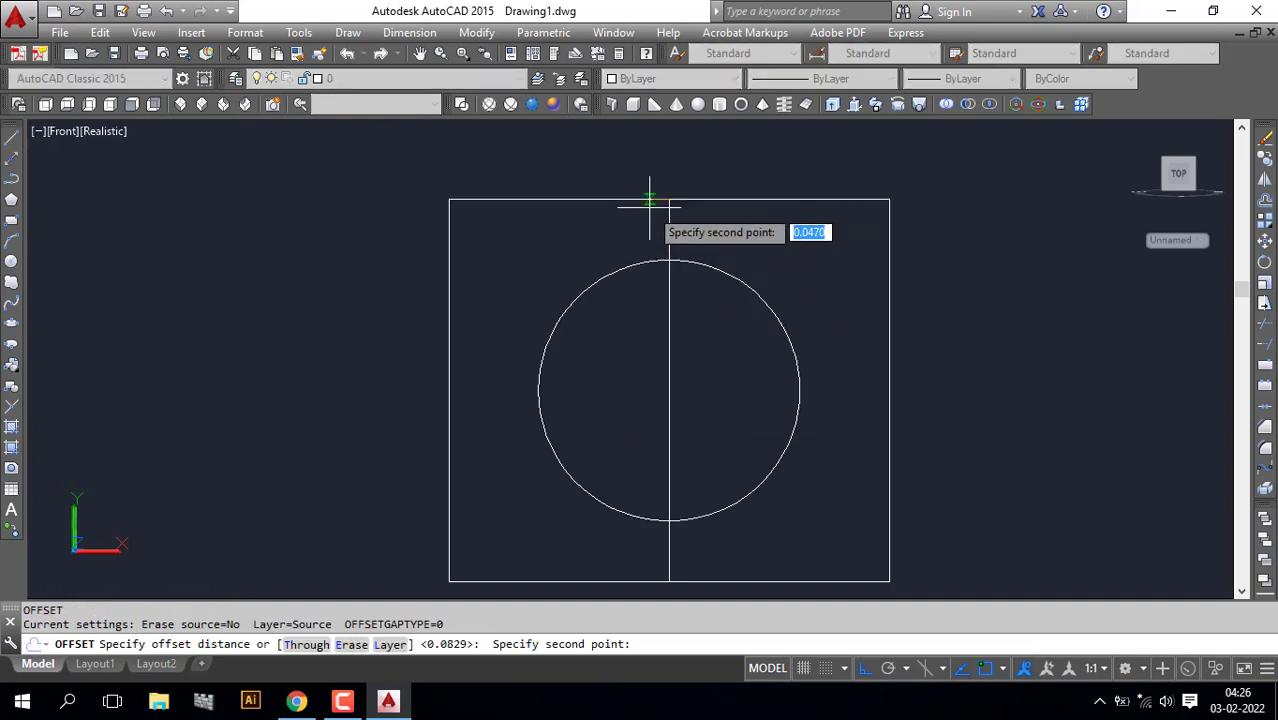
{"action": "left_click", "coordinate": [644, 207]}
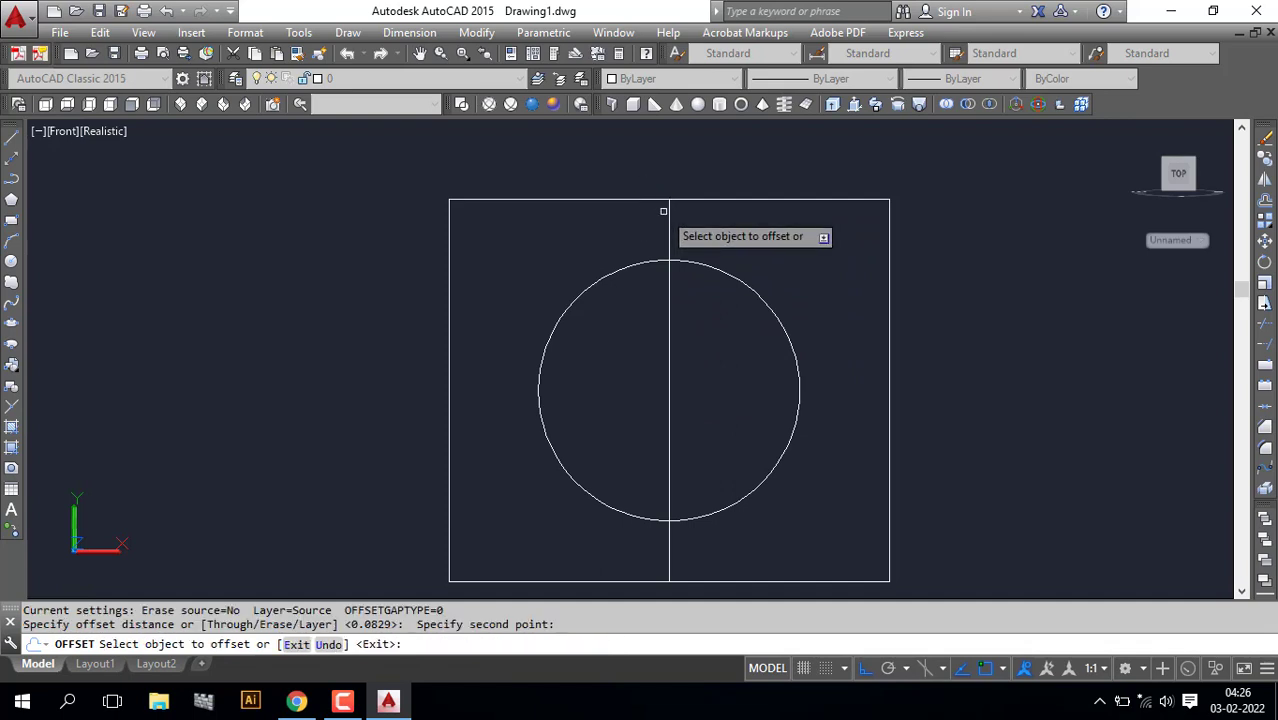
{"action": "left_click", "coordinate": [669, 210]}
{"action": "left_click", "coordinate": [641, 233]}
{"action": "left_click", "coordinate": [670, 228]}
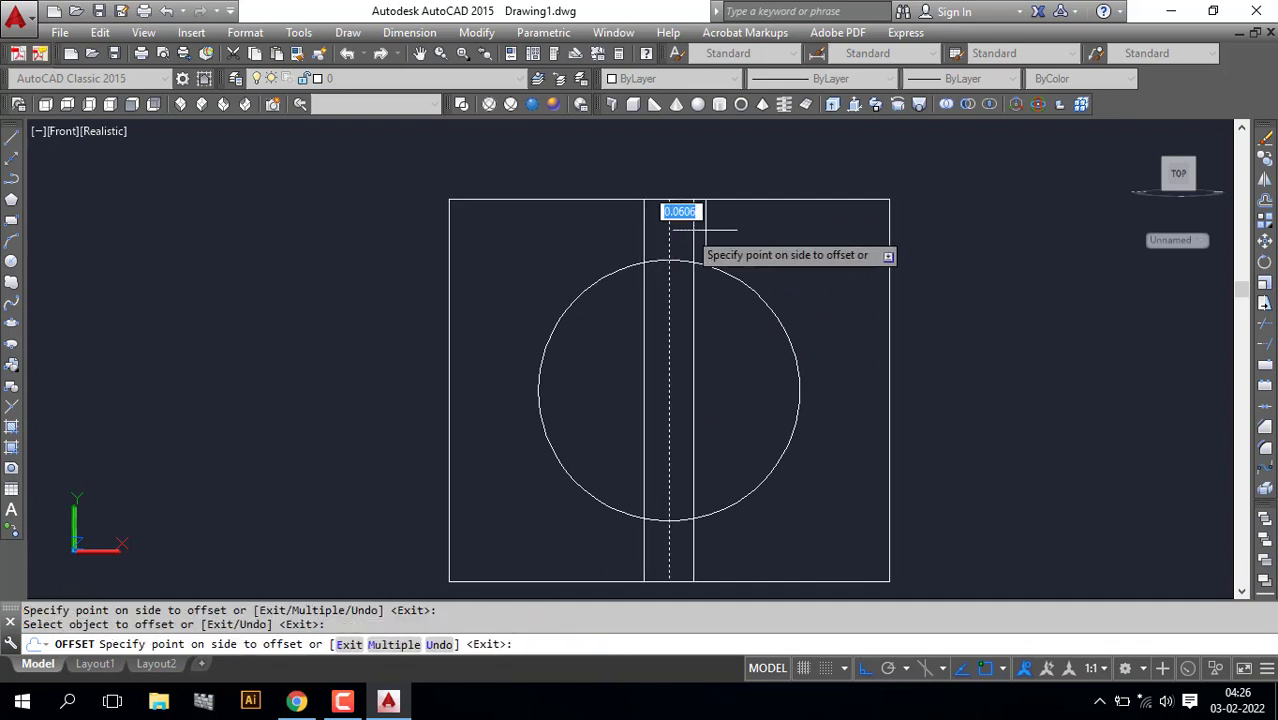
{"action": "left_click", "coordinate": [690, 246]}
{"action": "key", "text": "Return"}
{"action": "left_click", "coordinate": [668, 230]}
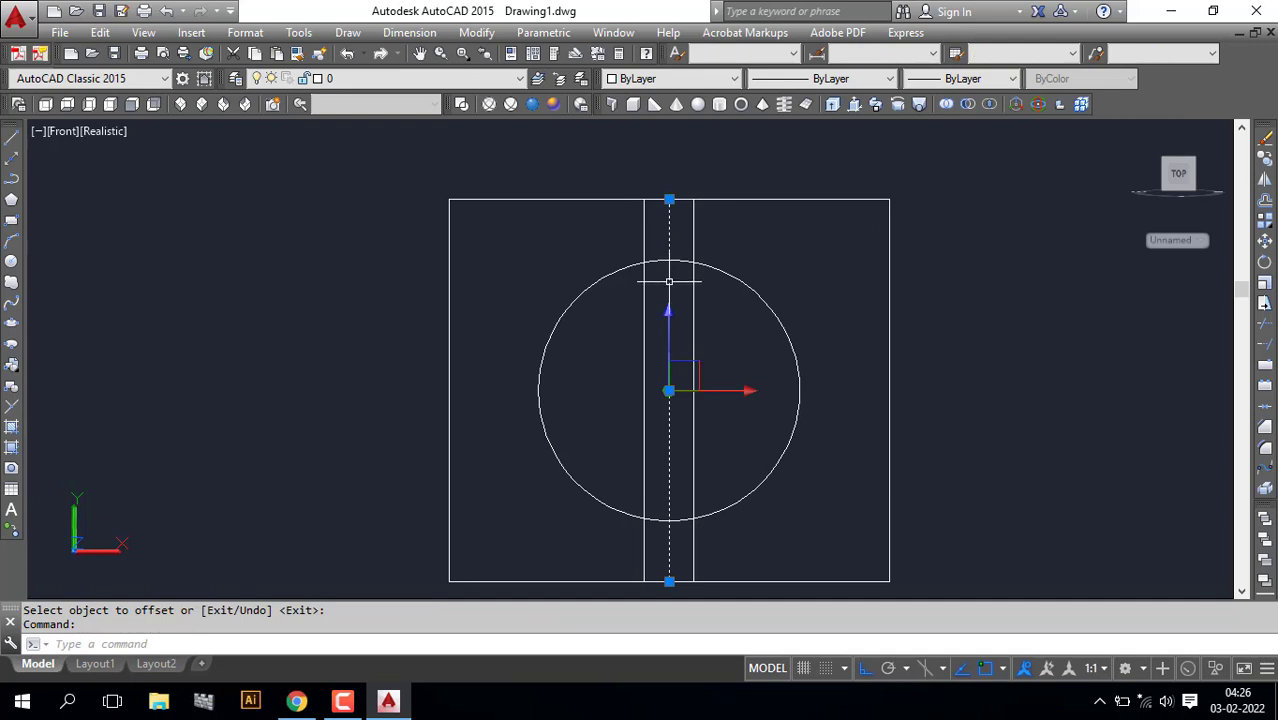
{"action": "key", "text": "Delete"}
Copy the circle from its centre 2 units horizontally to the right, outside the rectangle.
{"action": "left_click", "coordinate": [677, 262]}
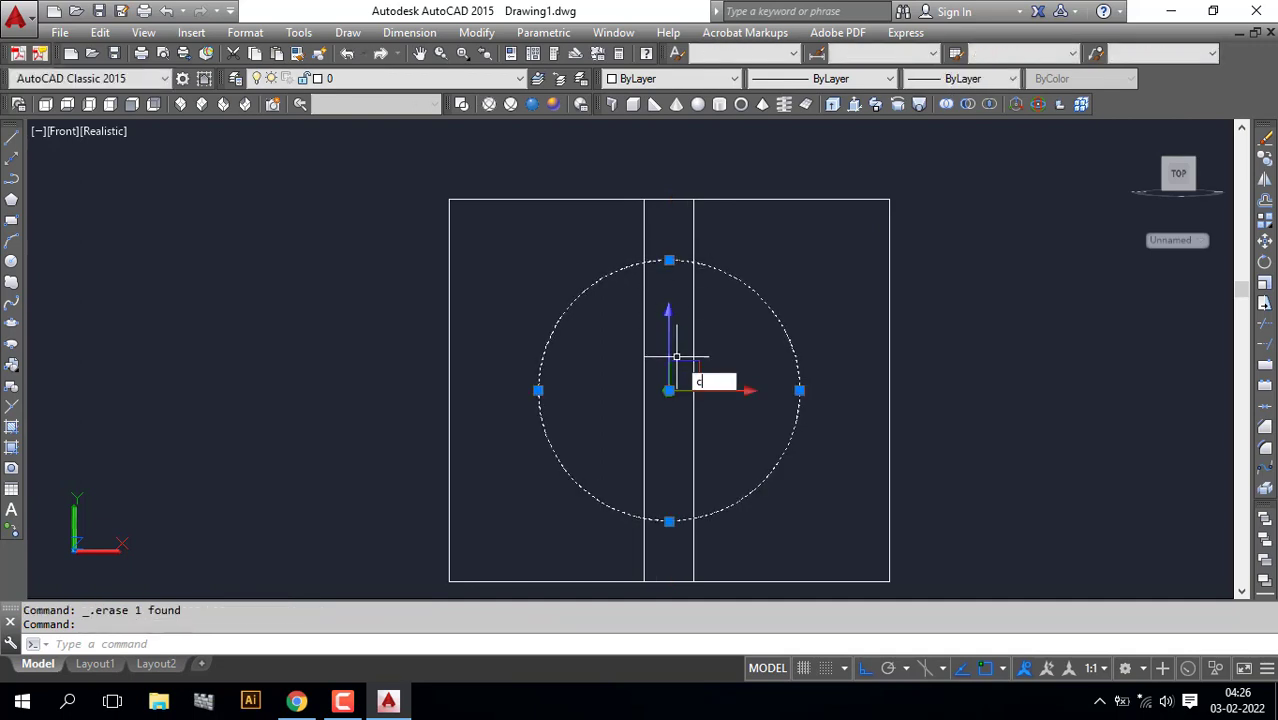
{"action": "key", "text": "Return"}
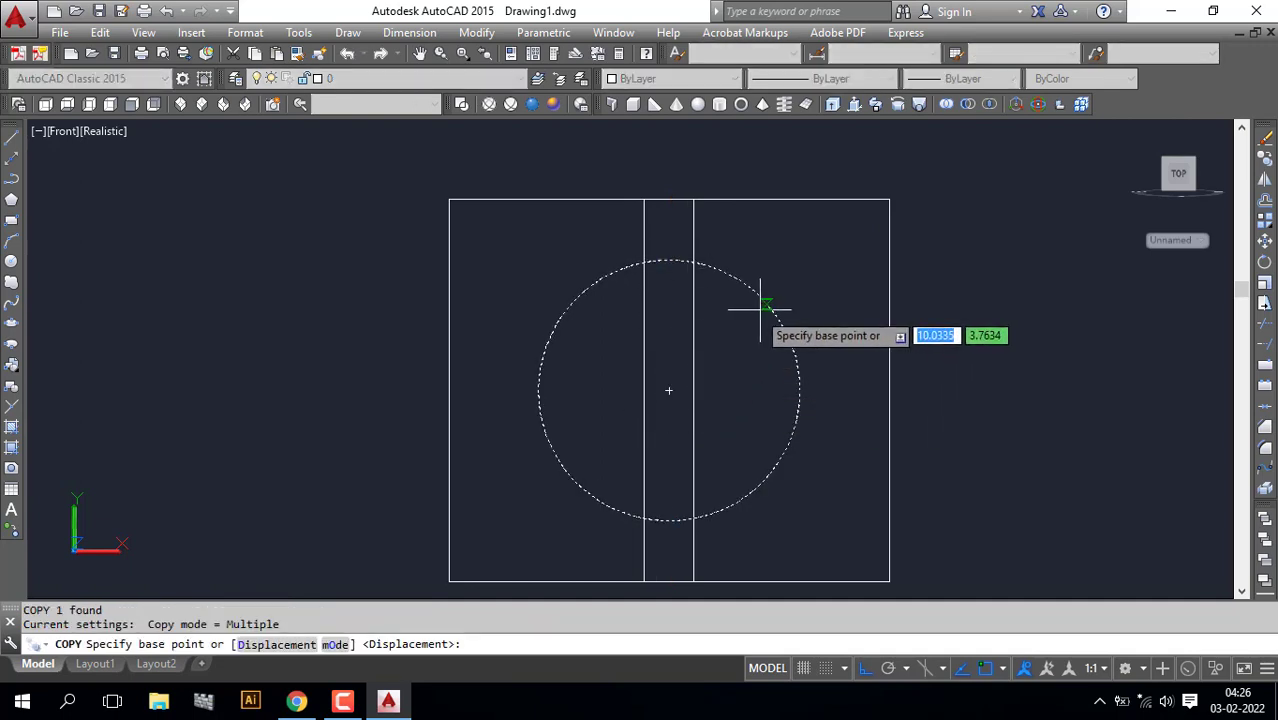
{"action": "left_click", "coordinate": [669, 390]}
{"action": "scroll", "coordinate": [668, 392], "scroll_direction": "down", "scroll_amount": 3}
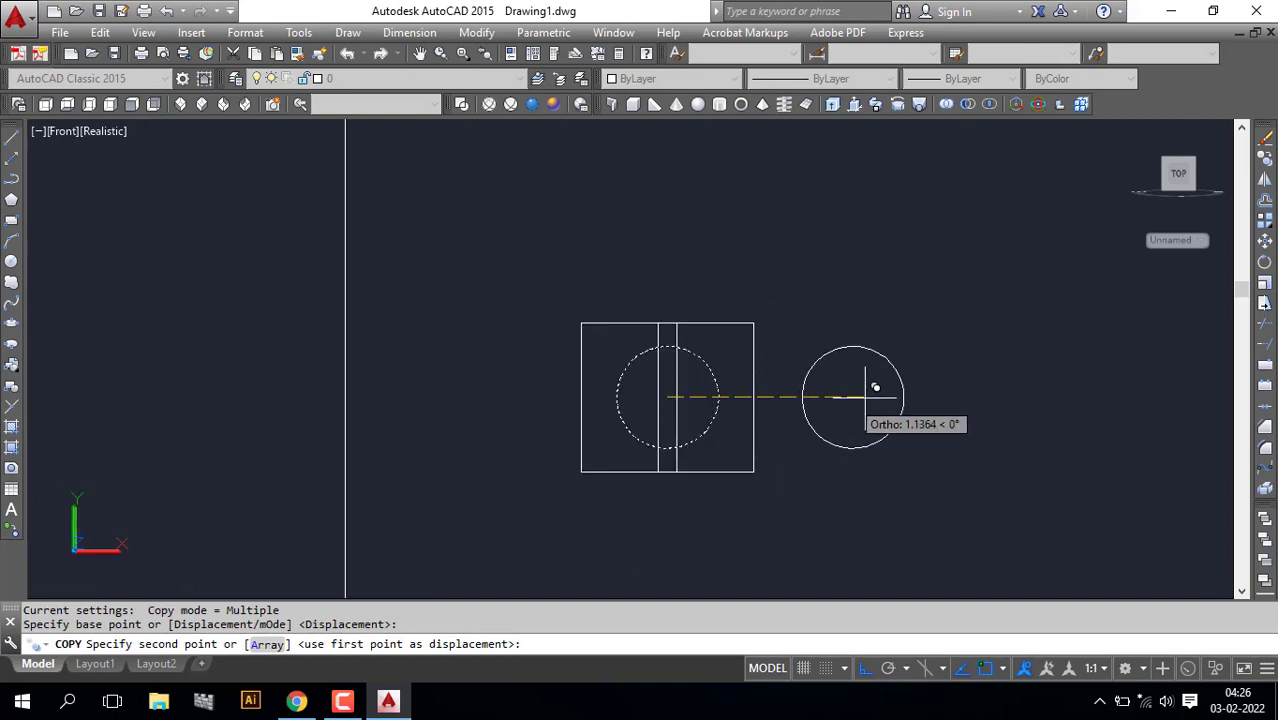
{"action": "type", "text": "2"}
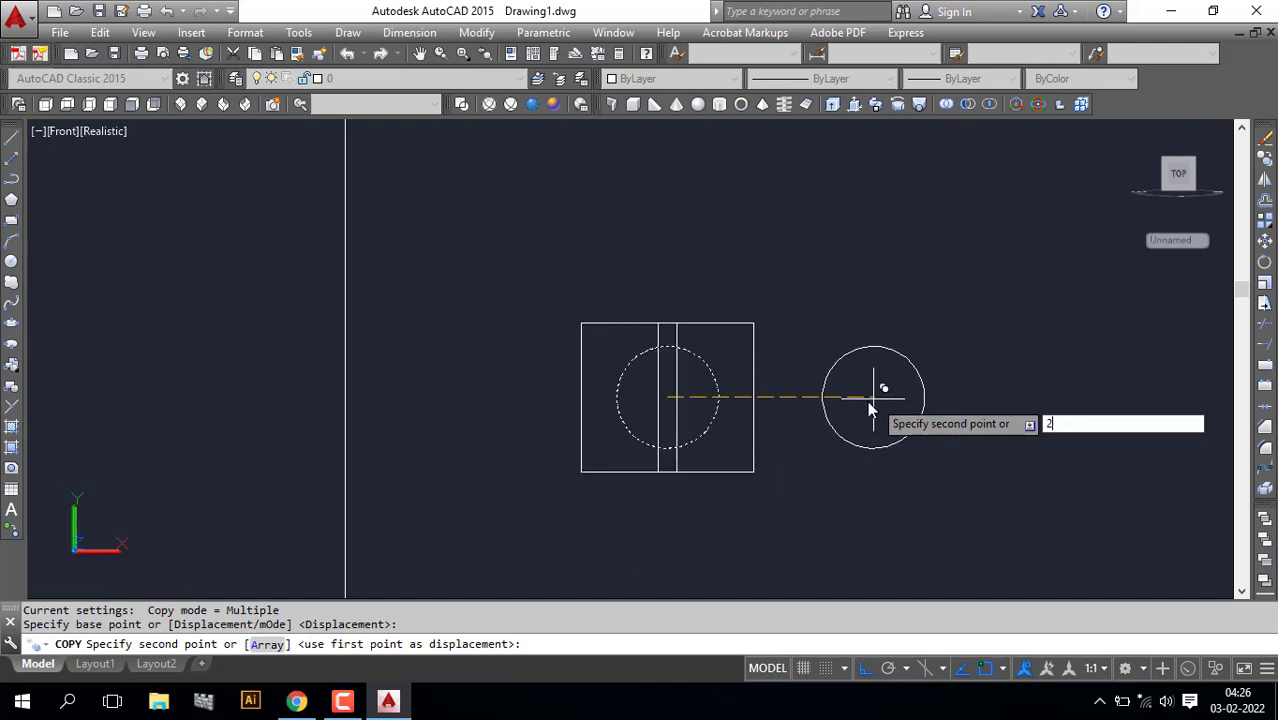
{"action": "key", "text": "Return"}
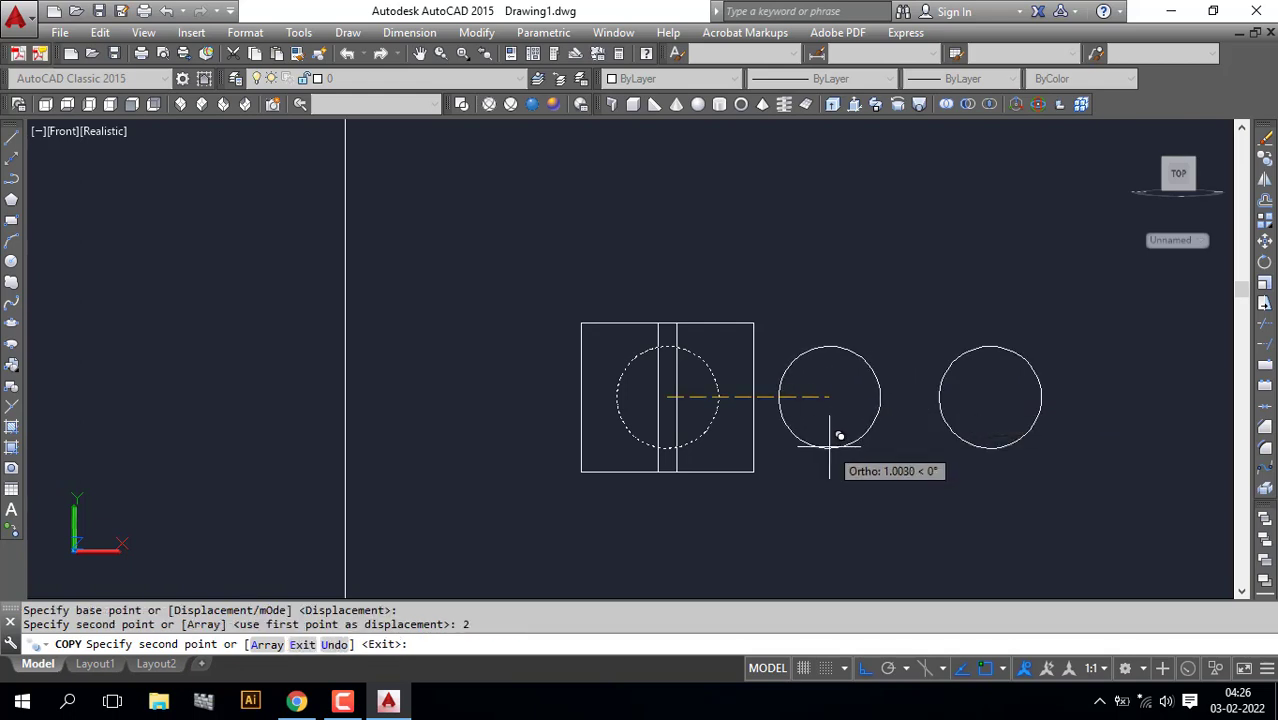
{"action": "key", "text": "Return"}
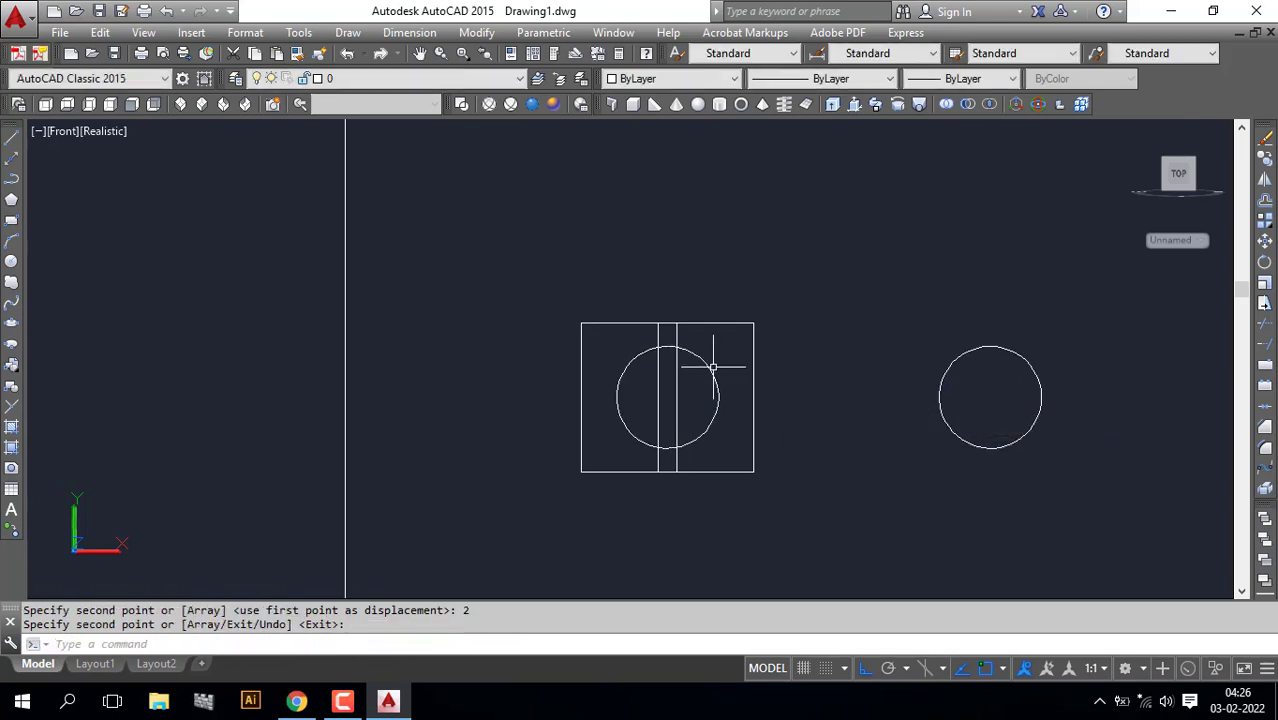
Trim the rectangle and circle between the two offset lines, and trim those lines inside the circle, leaving two separate halves.
{"action": "type", "text": "tr"}
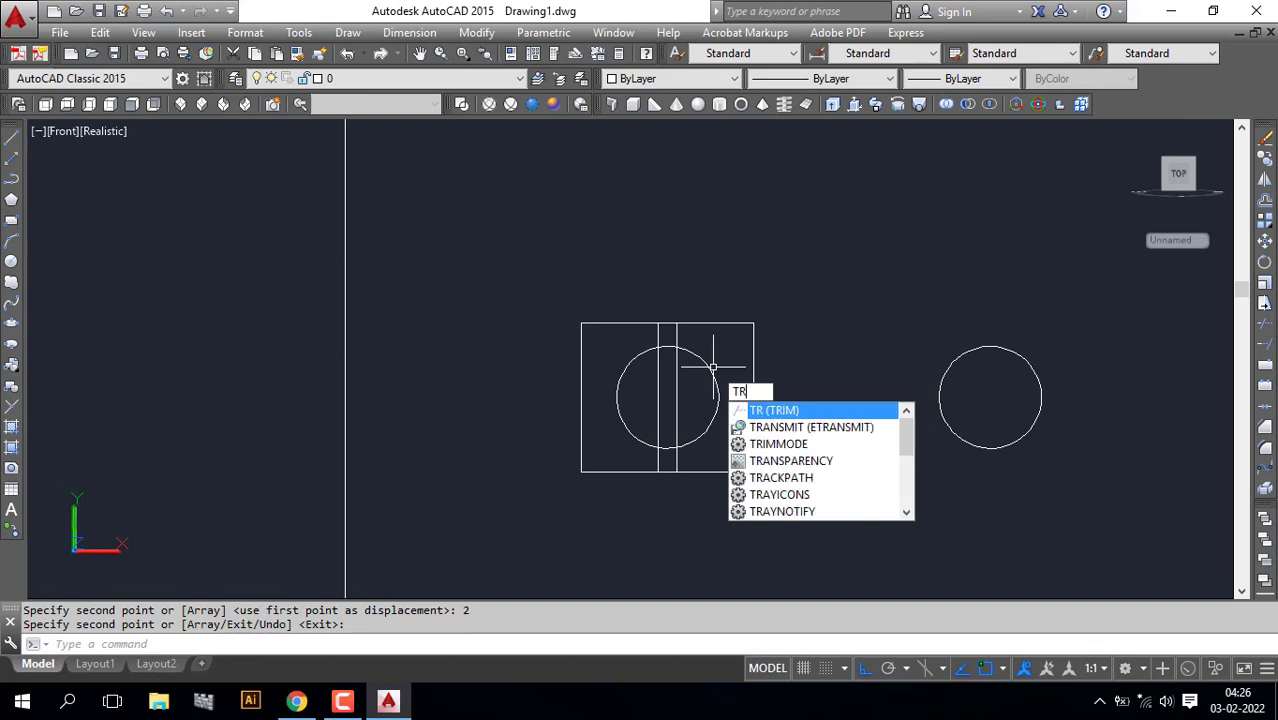
{"action": "key", "text": "Return"}
{"action": "scroll", "coordinate": [673, 362], "scroll_direction": "up", "scroll_amount": 2}
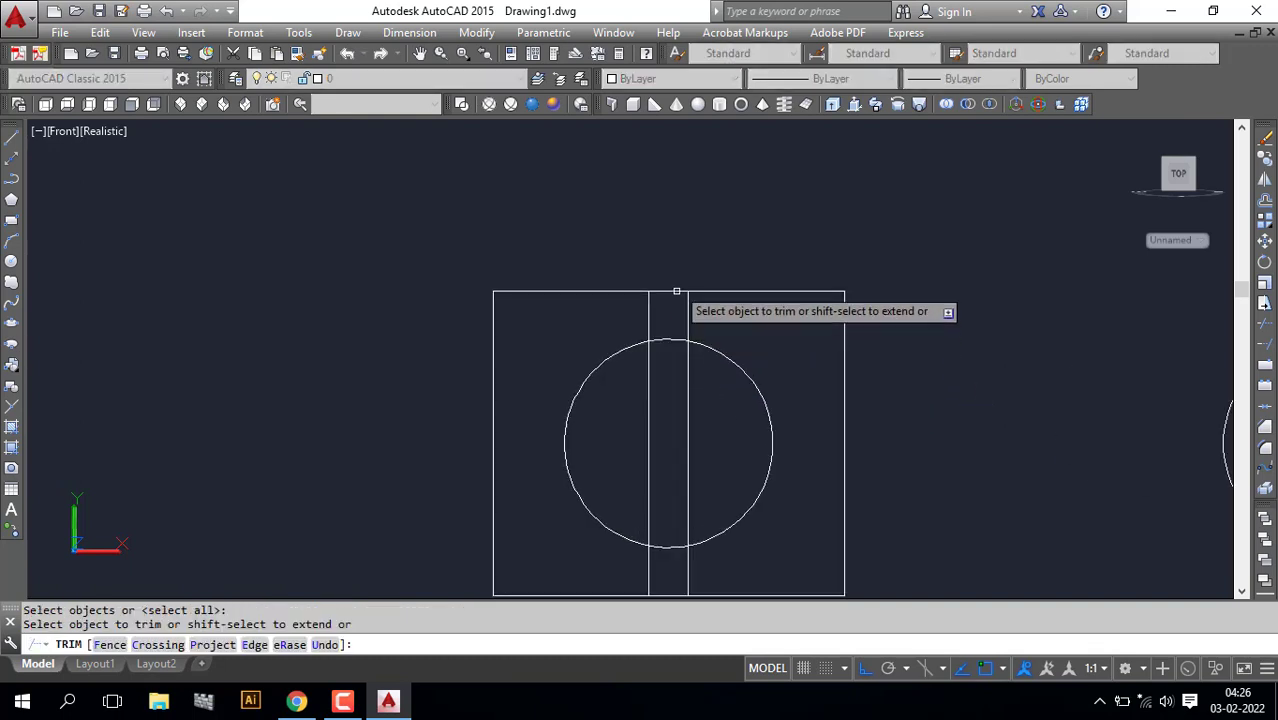
{"action": "left_click", "coordinate": [677, 272]}
{"action": "scroll", "coordinate": [665, 594], "scroll_direction": "down", "scroll_amount": 2}
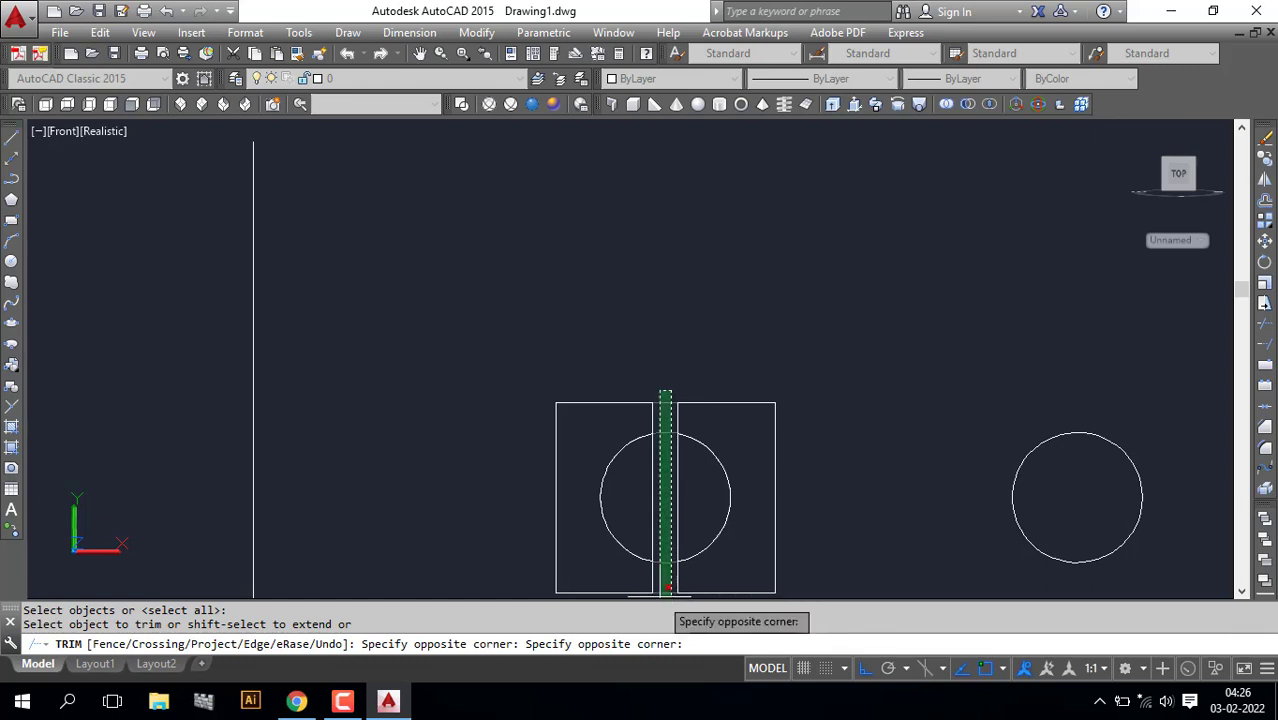
{"action": "left_click", "coordinate": [667, 590]}
{"action": "left_click", "coordinate": [699, 476]}
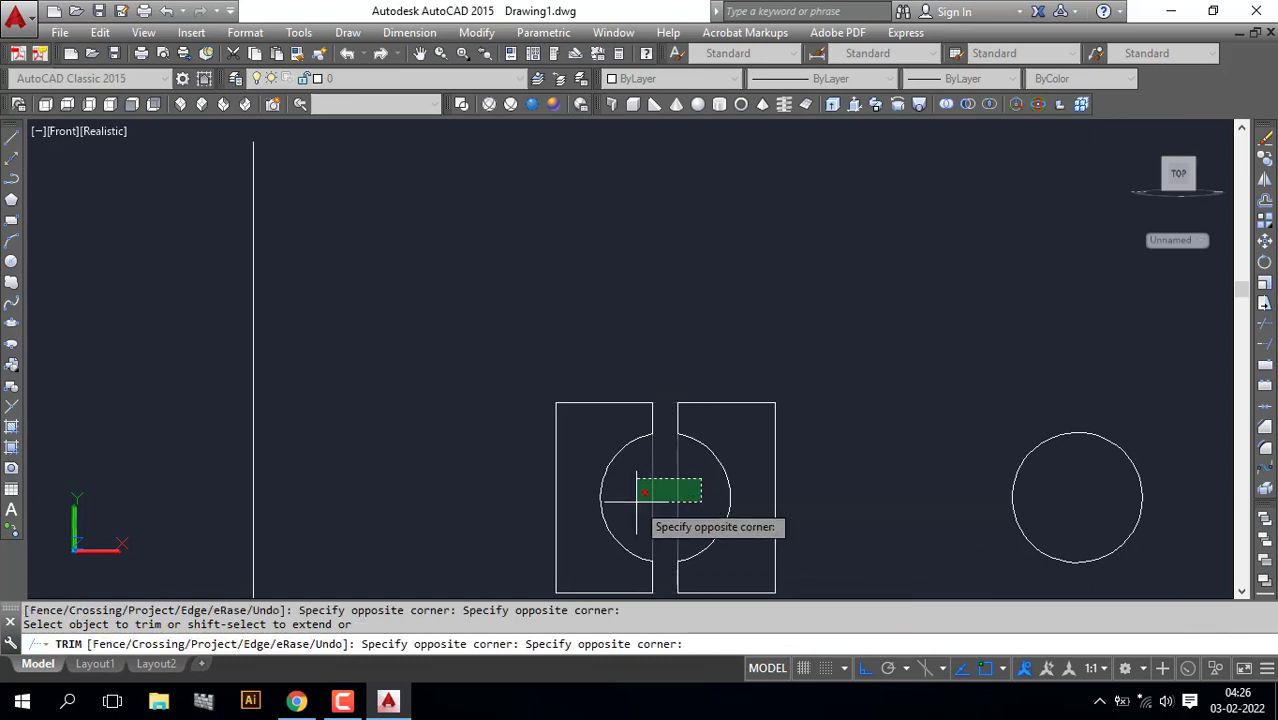
{"action": "left_click", "coordinate": [638, 496]}
{"action": "key", "text": "Return"}
{"action": "key", "text": "Return"}
{"action": "middle_click_drag", "start_coordinate": [788, 510], "coordinate": [772, 428]}
{"action": "key", "text": "Escape"}
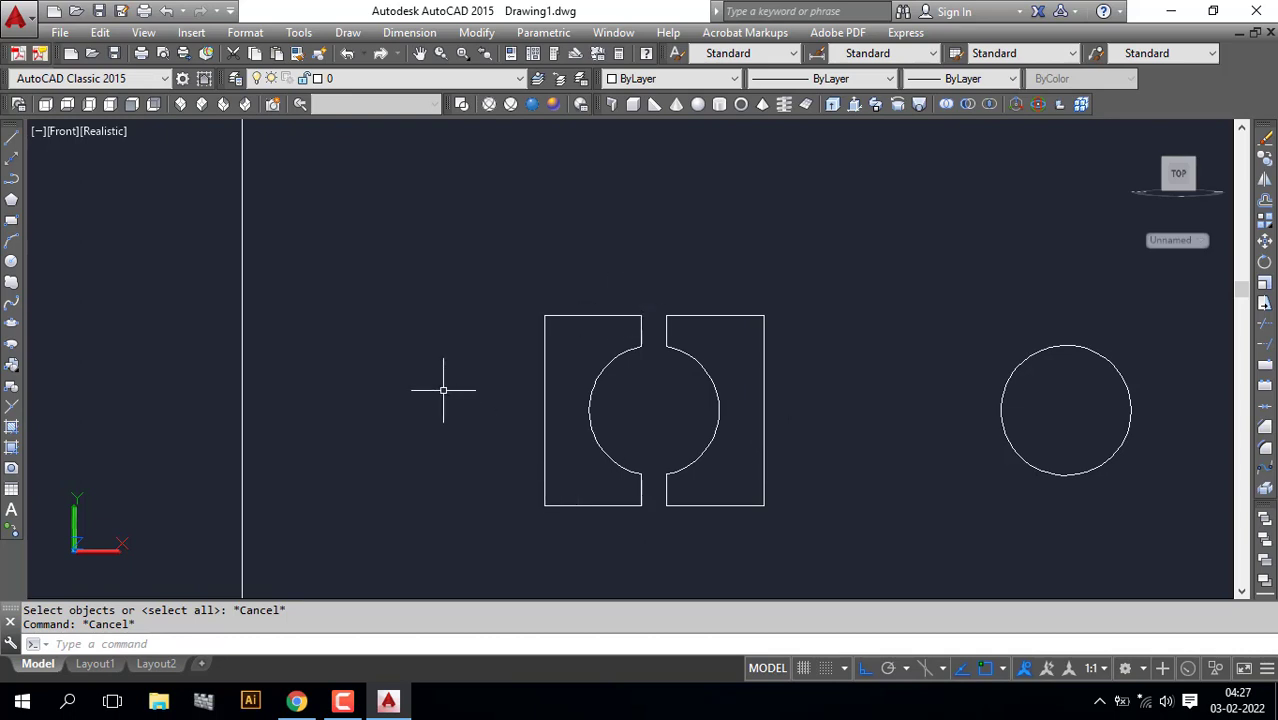
Join the left half's outer edges, short lines and arc into one closed polyline.
{"action": "type", "text": "jo"}
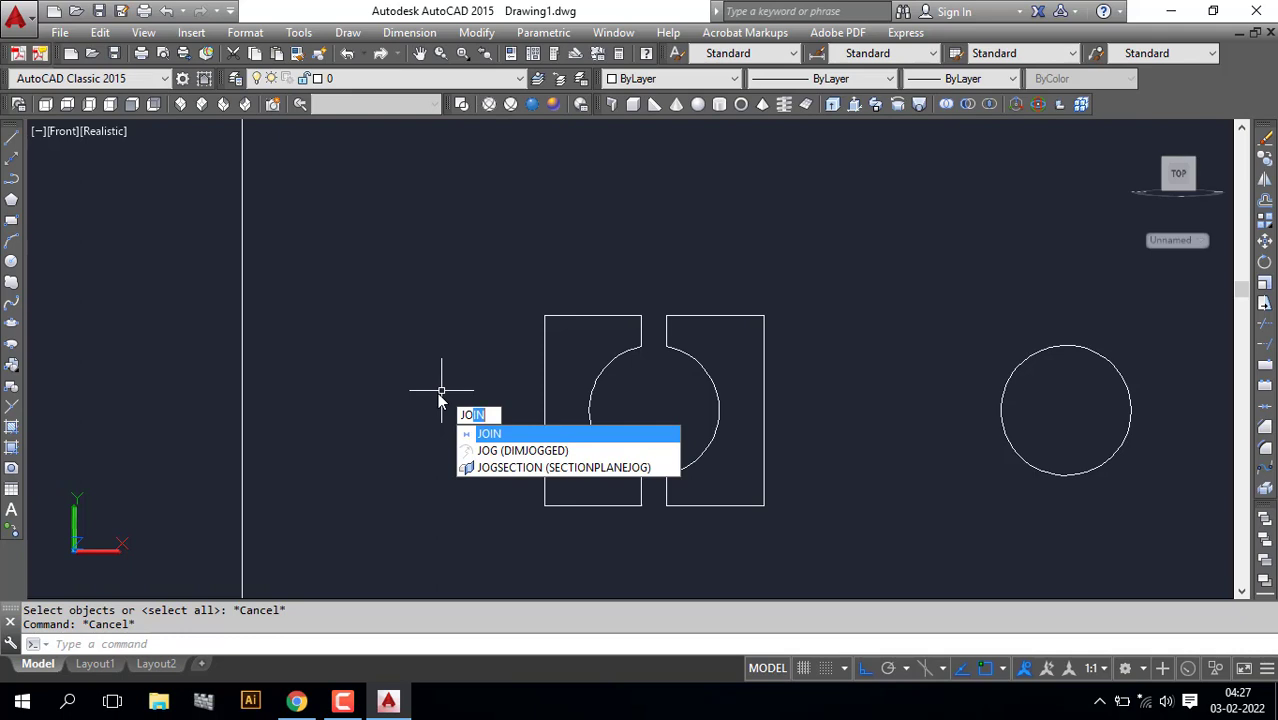
{"action": "key", "text": "Escape"}
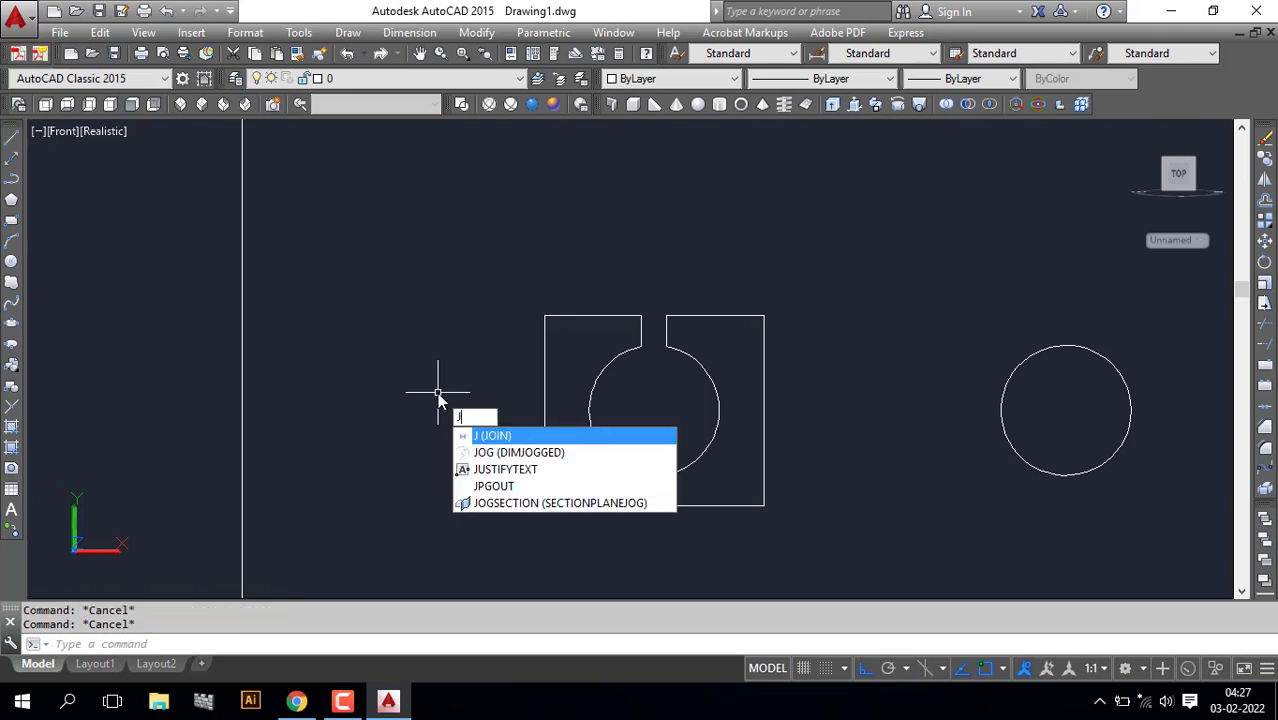
{"action": "key", "text": "Return"}
{"action": "left_click", "coordinate": [571, 315]}
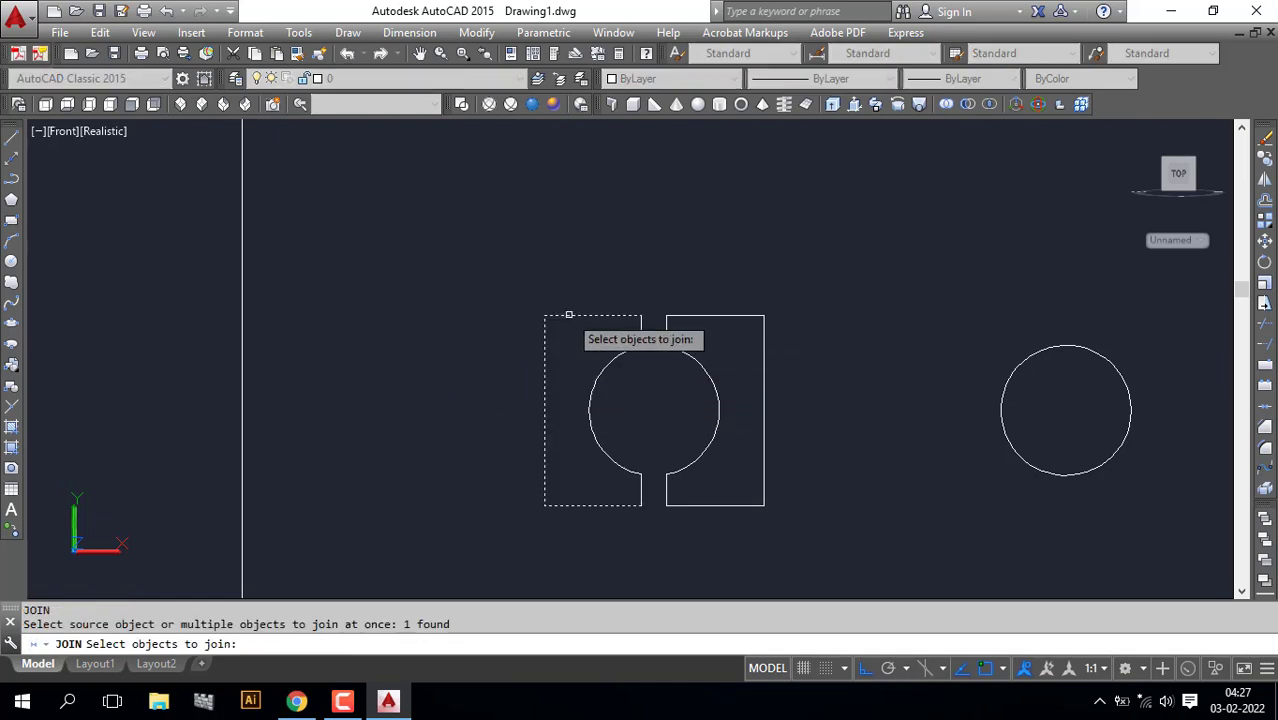
{"action": "left_click", "coordinate": [666, 283]}
{"action": "left_click", "coordinate": [523, 547]}
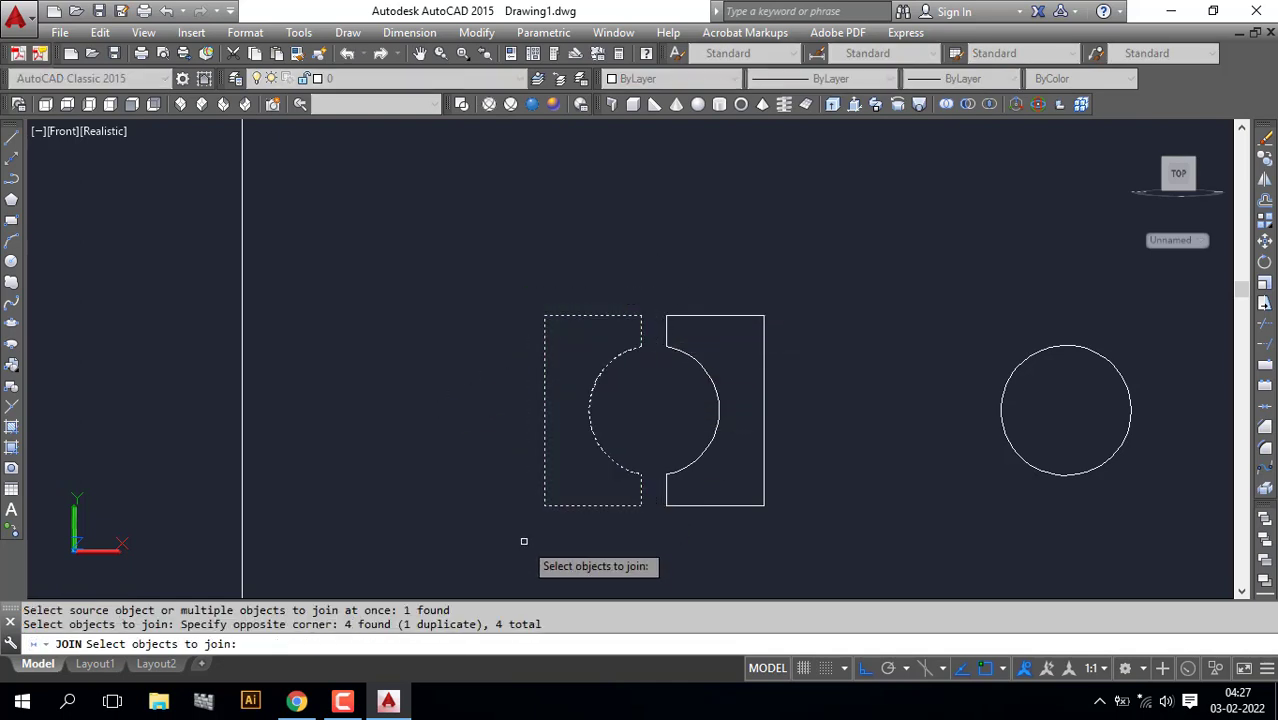
{"action": "key", "text": "Return"}
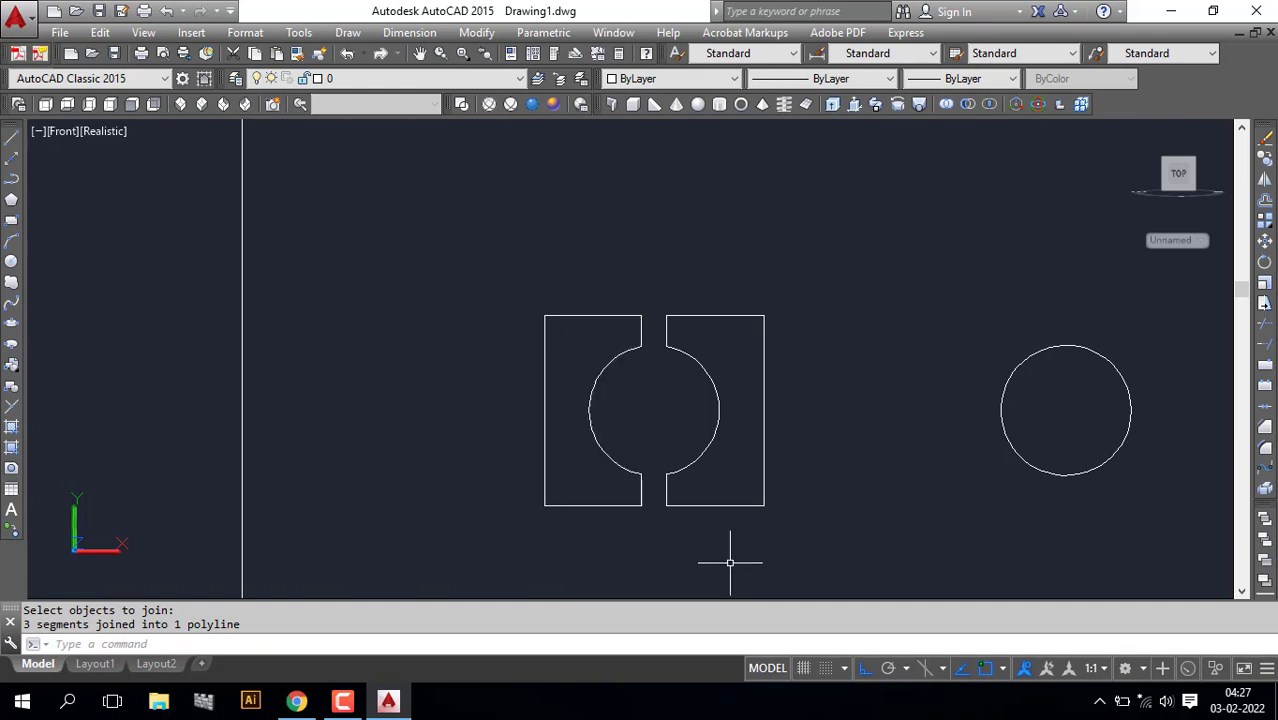
Join the right half's outer edges, short lines and arc into one closed polyline.
{"action": "type", "text": "j"}
{"action": "key", "text": "Return"}
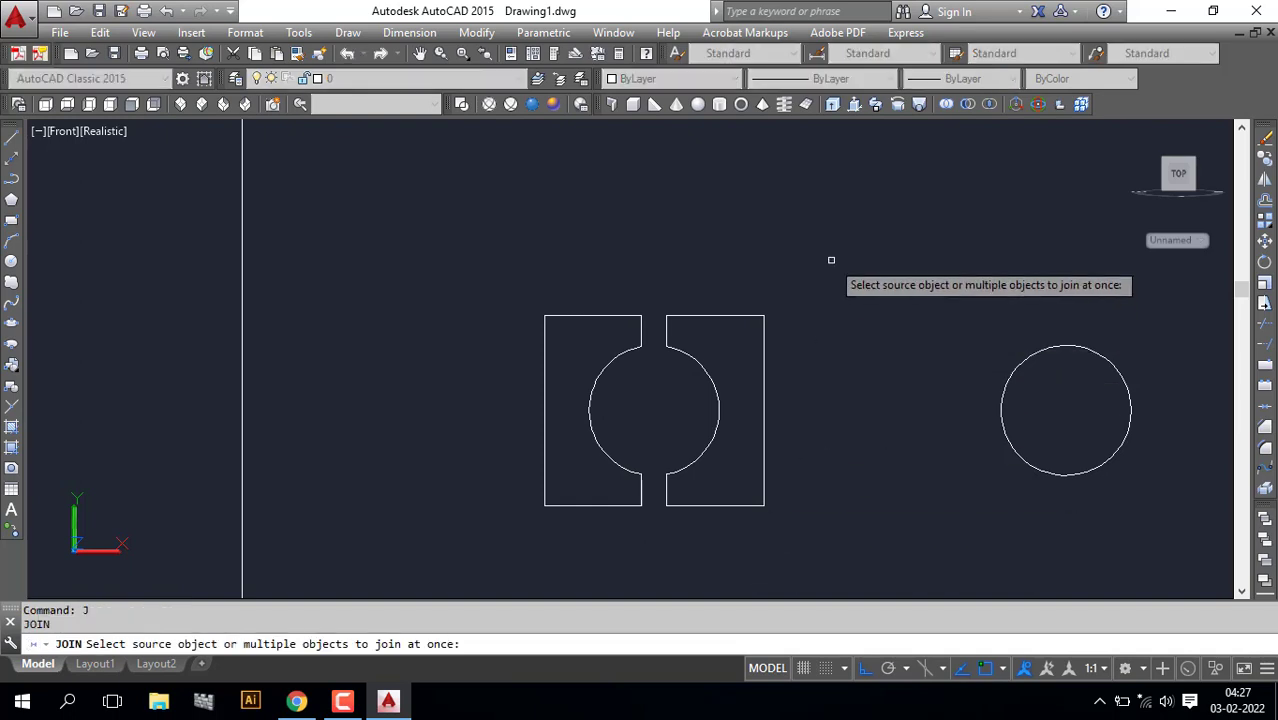
{"action": "left_click", "coordinate": [831, 258]}
{"action": "left_click", "coordinate": [654, 532]}
{"action": "key", "text": "Return"}
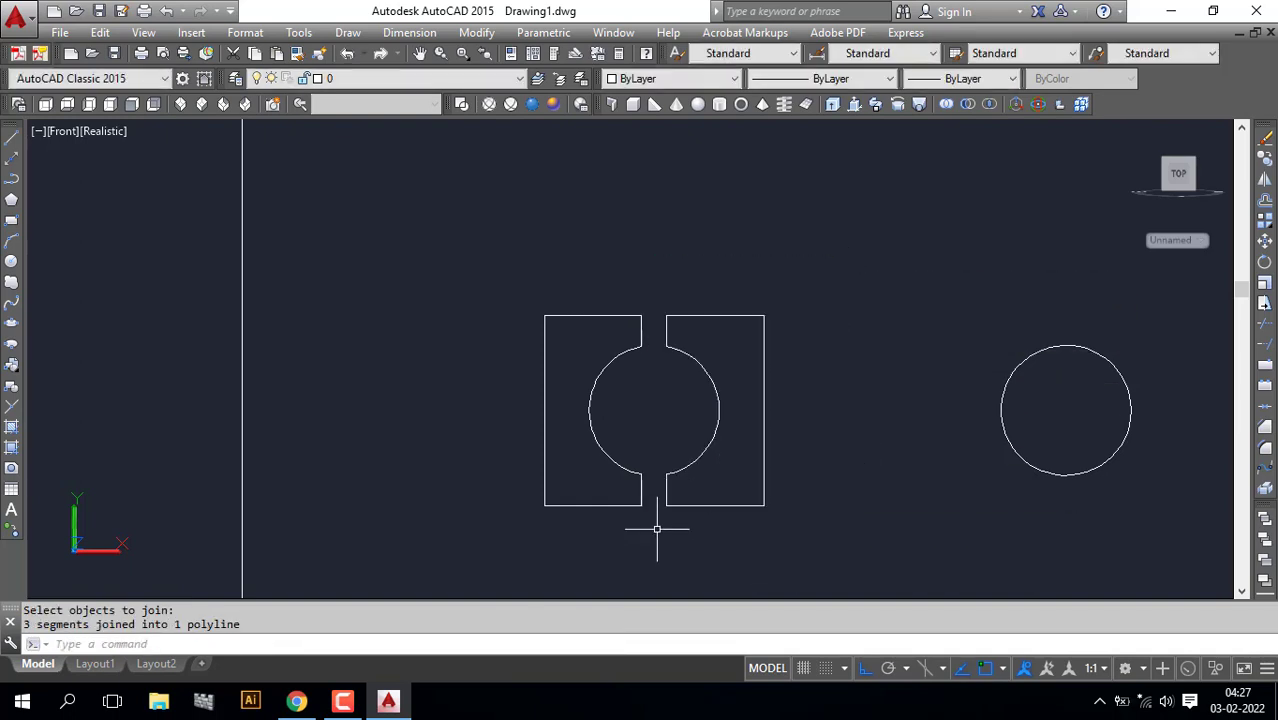
Revolve both closed half profiles 360° about the vertical line to form the inner and outer rings.
{"action": "scroll", "coordinate": [633, 473], "scroll_direction": "down", "scroll_amount": 2}
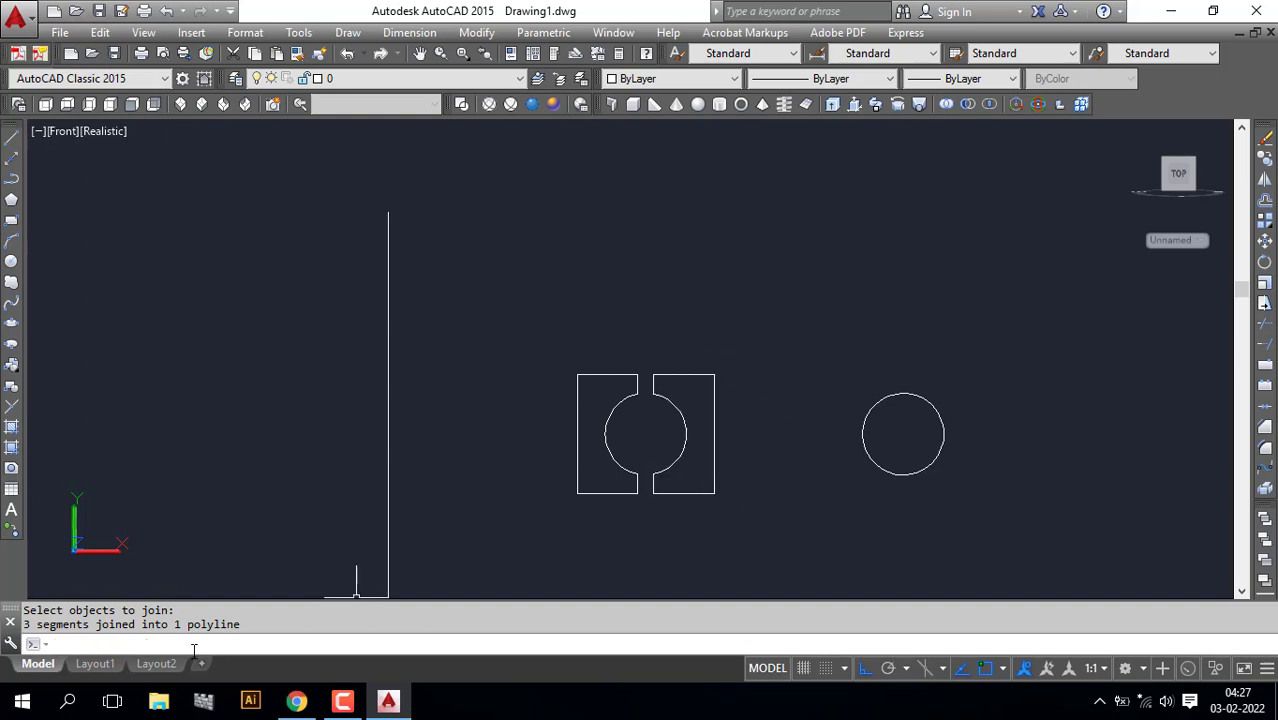
{"action": "type", "text": "e"}
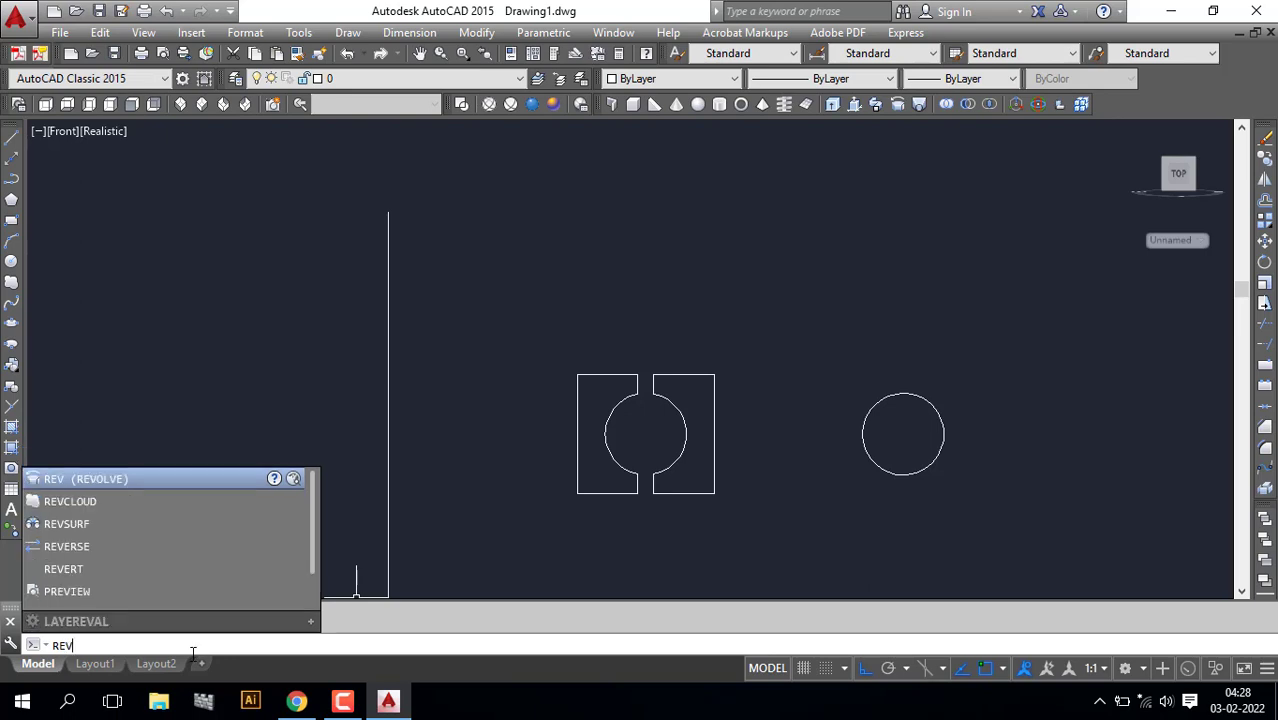
{"action": "key", "text": "Return"}
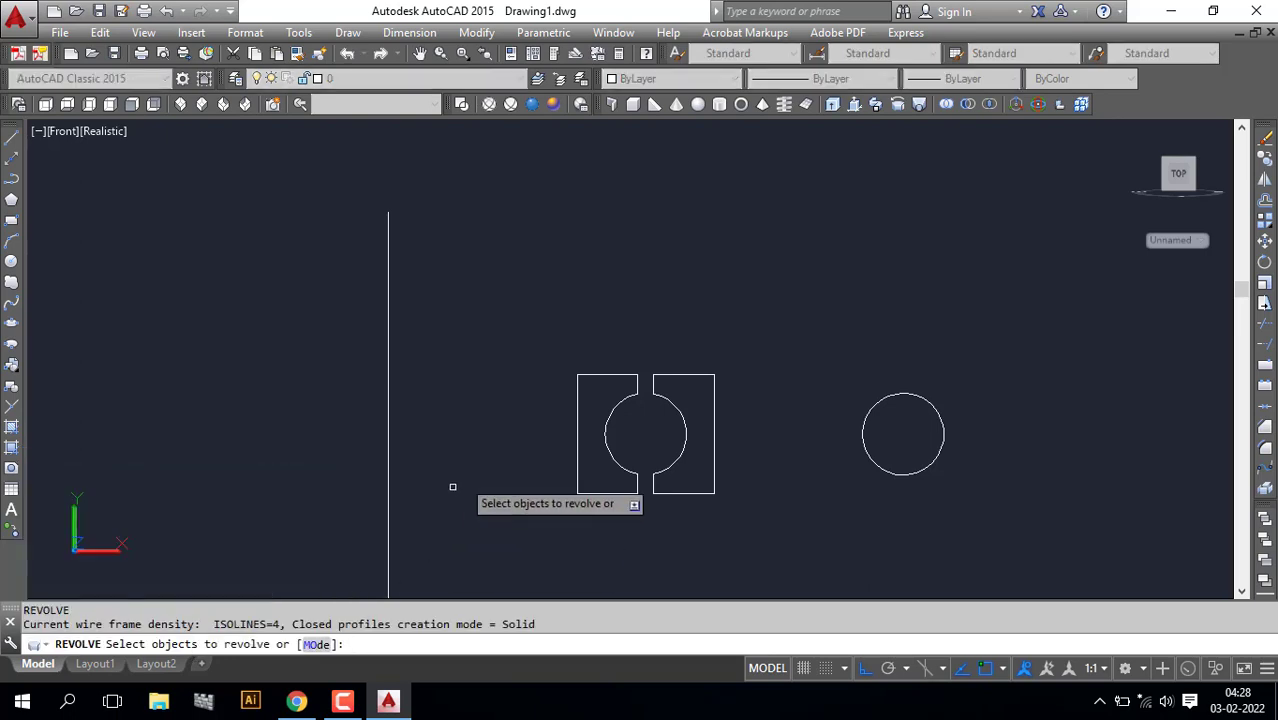
{"action": "left_click", "coordinate": [504, 336]}
{"action": "left_click", "coordinate": [727, 540]}
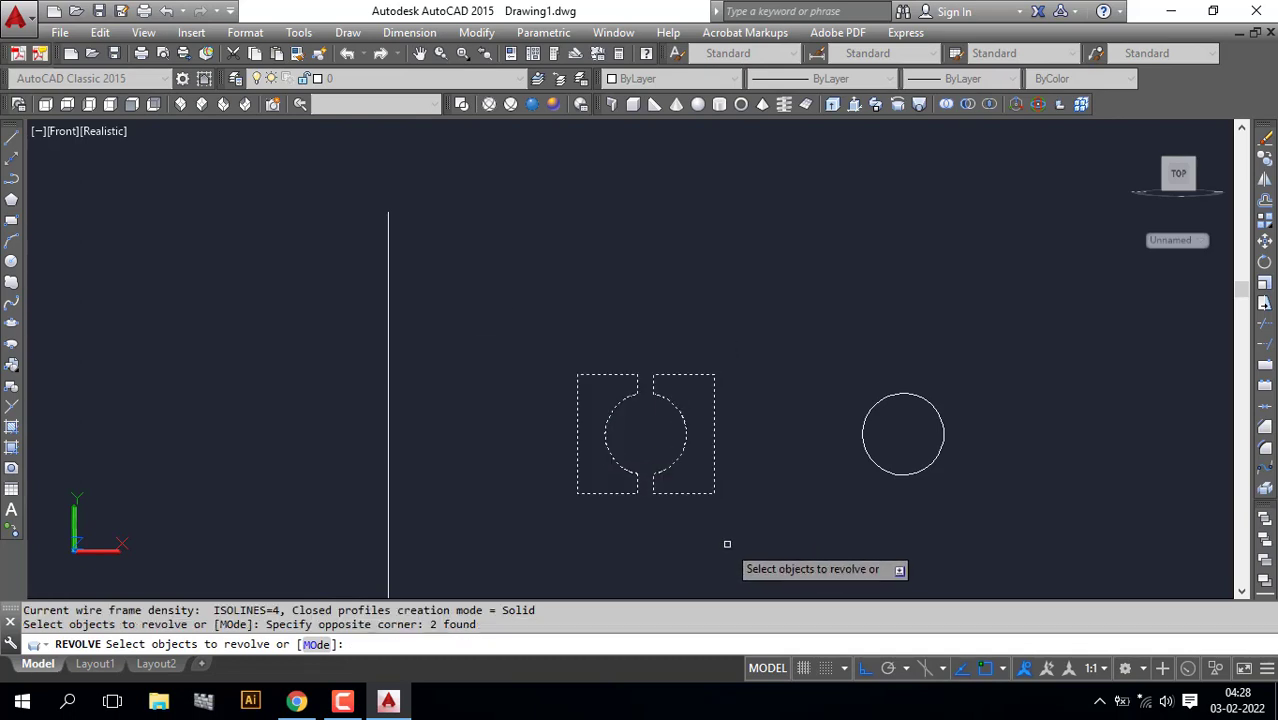
{"action": "key", "text": "Return"}
{"action": "scroll", "coordinate": [430, 515], "scroll_direction": "down", "scroll_amount": 2}
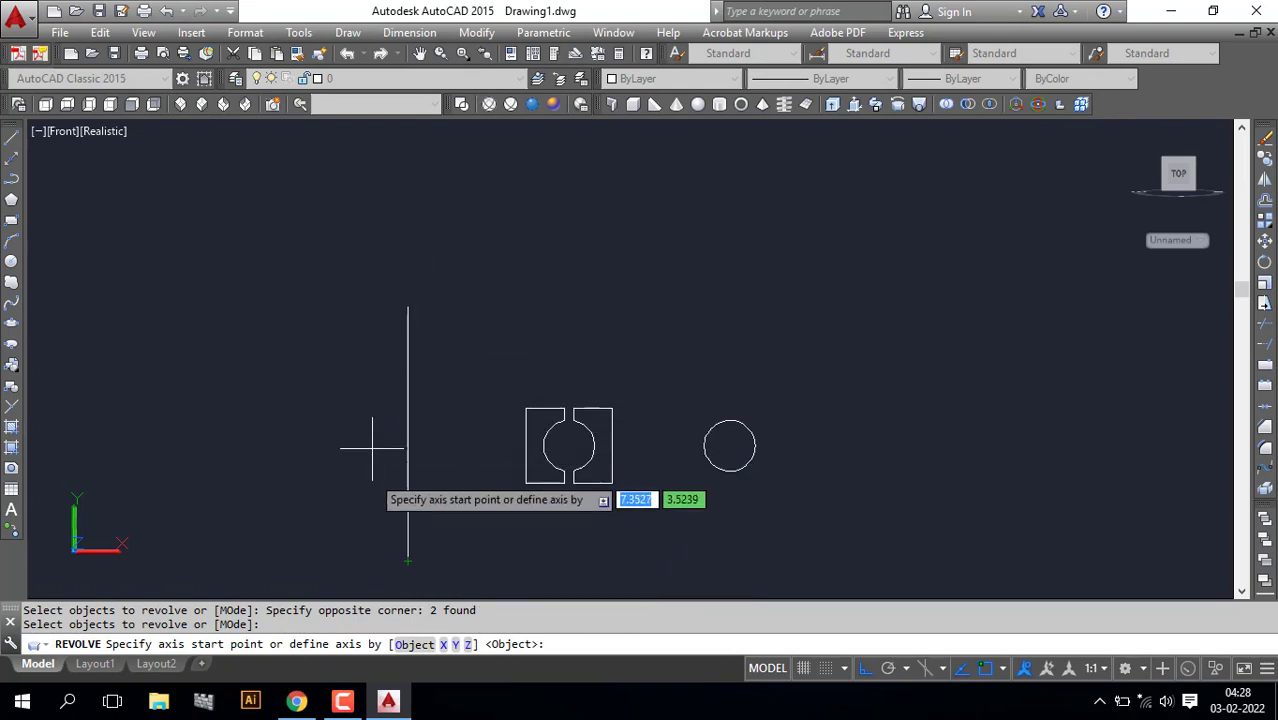
{"action": "left_click", "coordinate": [408, 561]}
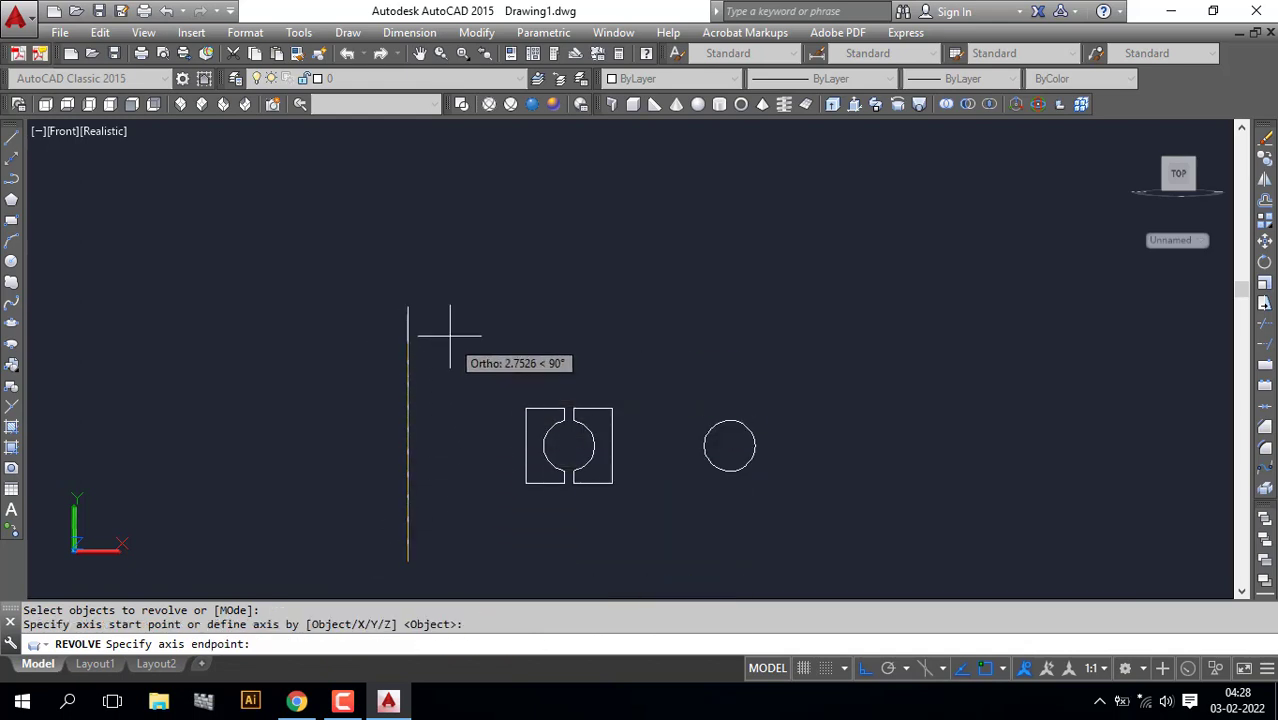
{"action": "left_click", "coordinate": [408, 307]}
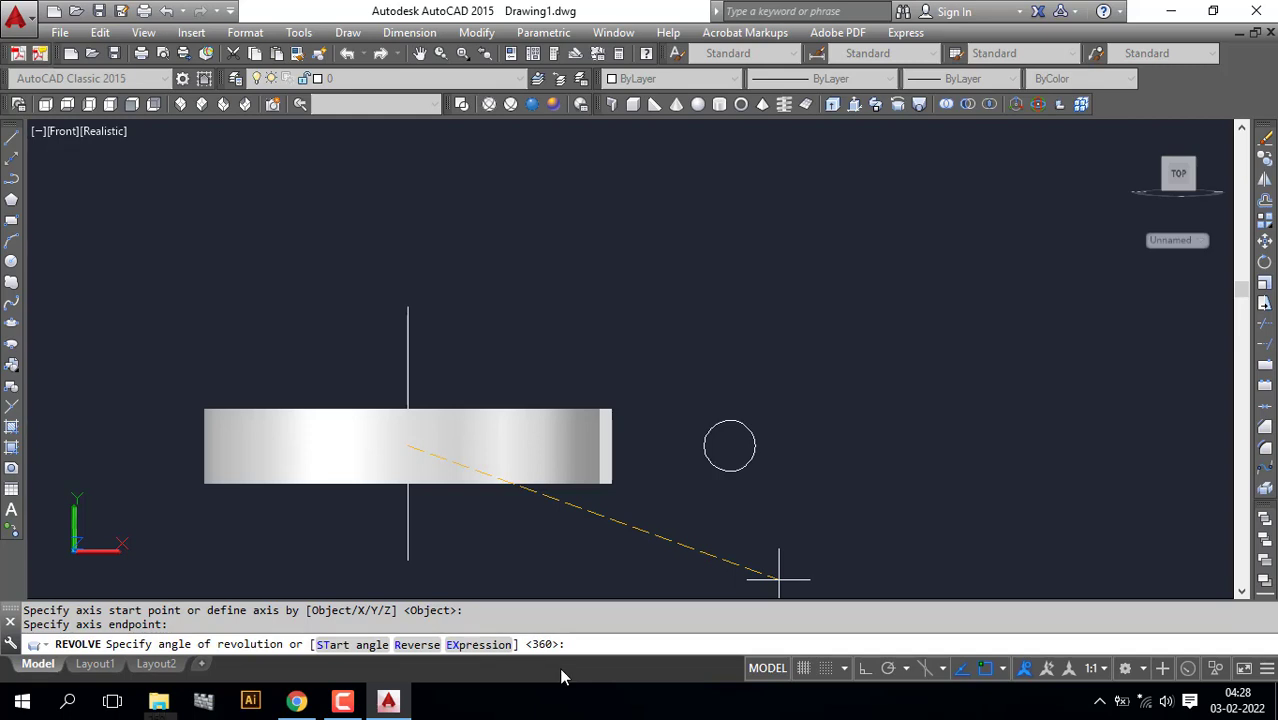
{"action": "key", "text": "Return"}
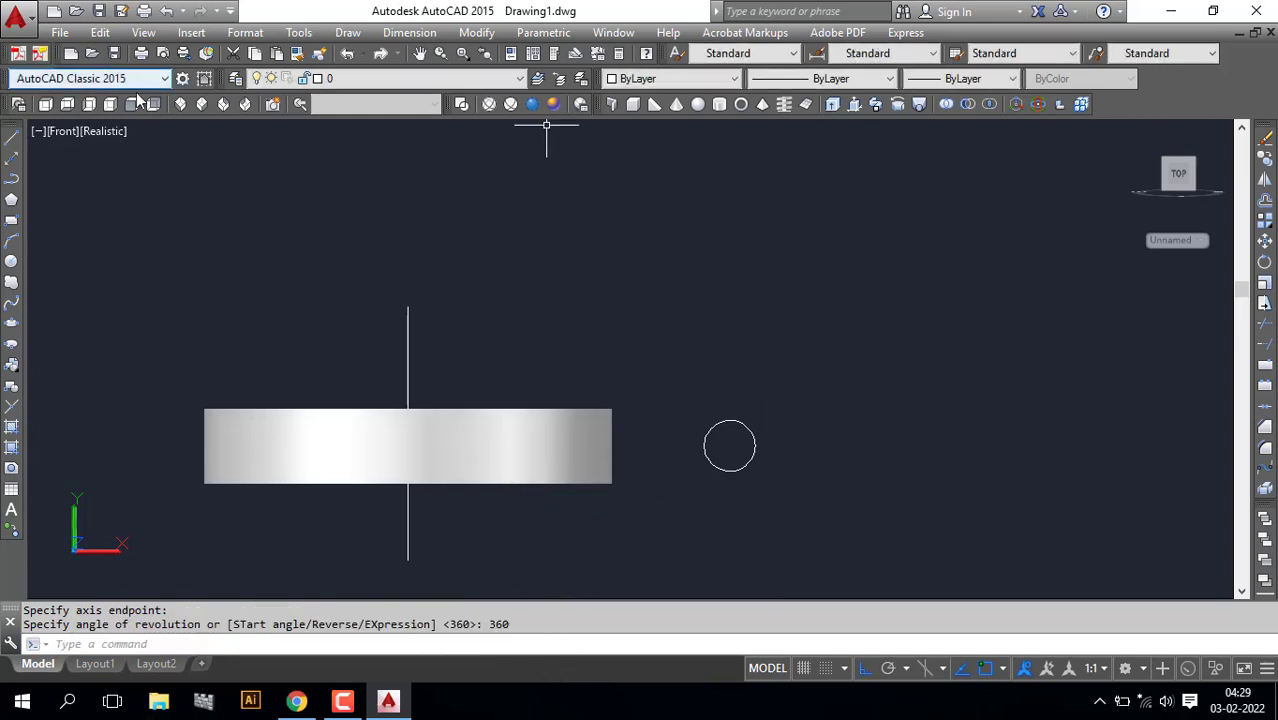
In the front view, draw a horizontal diameter line across the separate circle between its left and right quadrants.
{"action": "left_click", "coordinate": [180, 104]}
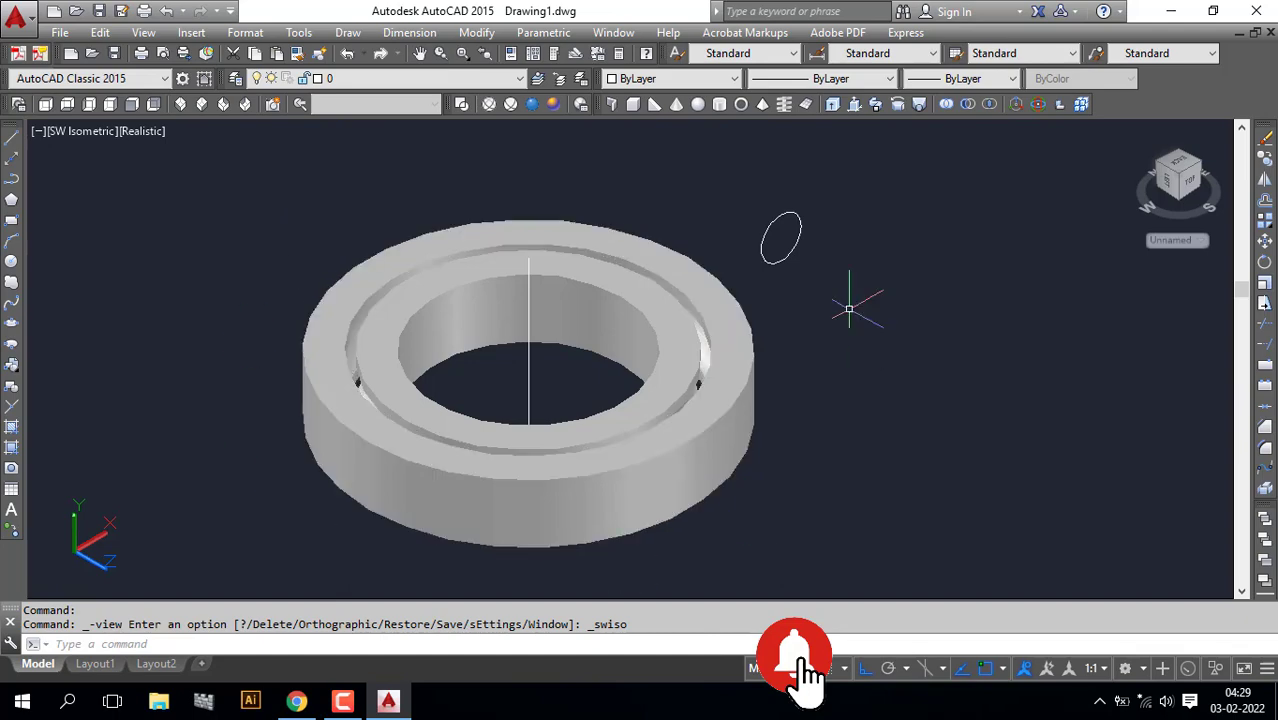
{"action": "middle_click_drag", "start_coordinate": [787, 485], "coordinate": [612, 520], "text": "shift"}
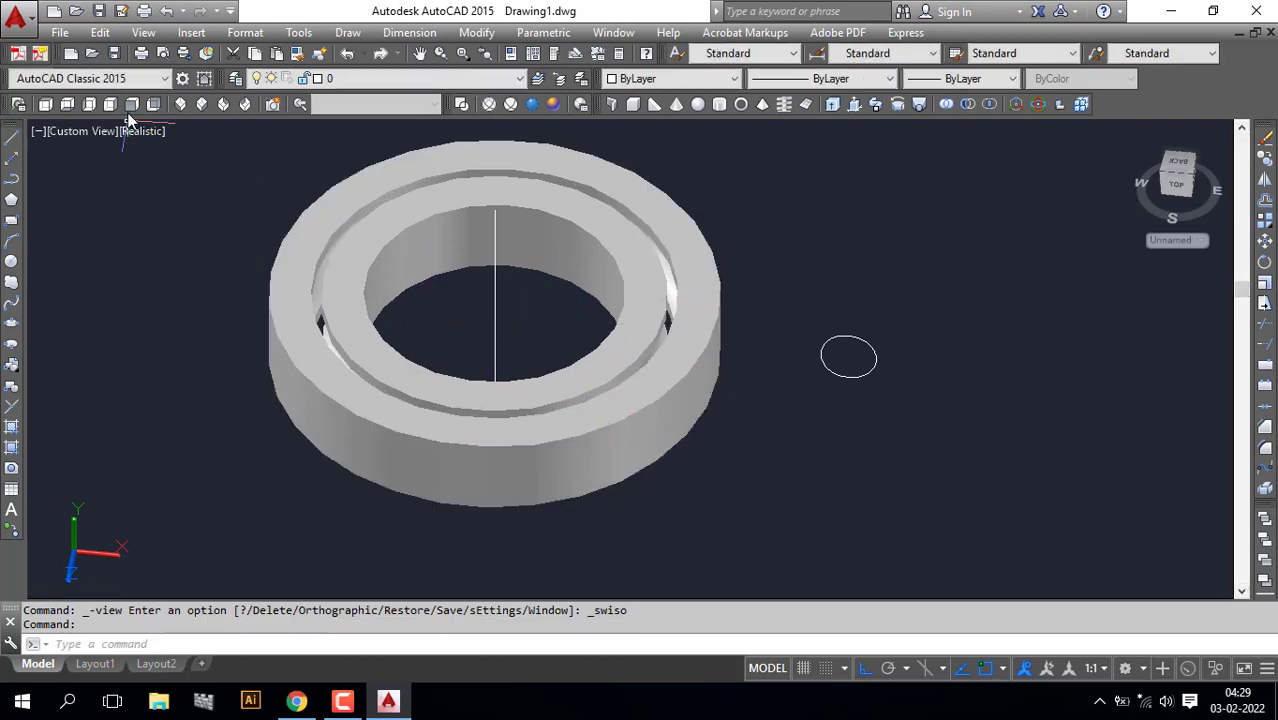
{"action": "left_click", "coordinate": [129, 106]}
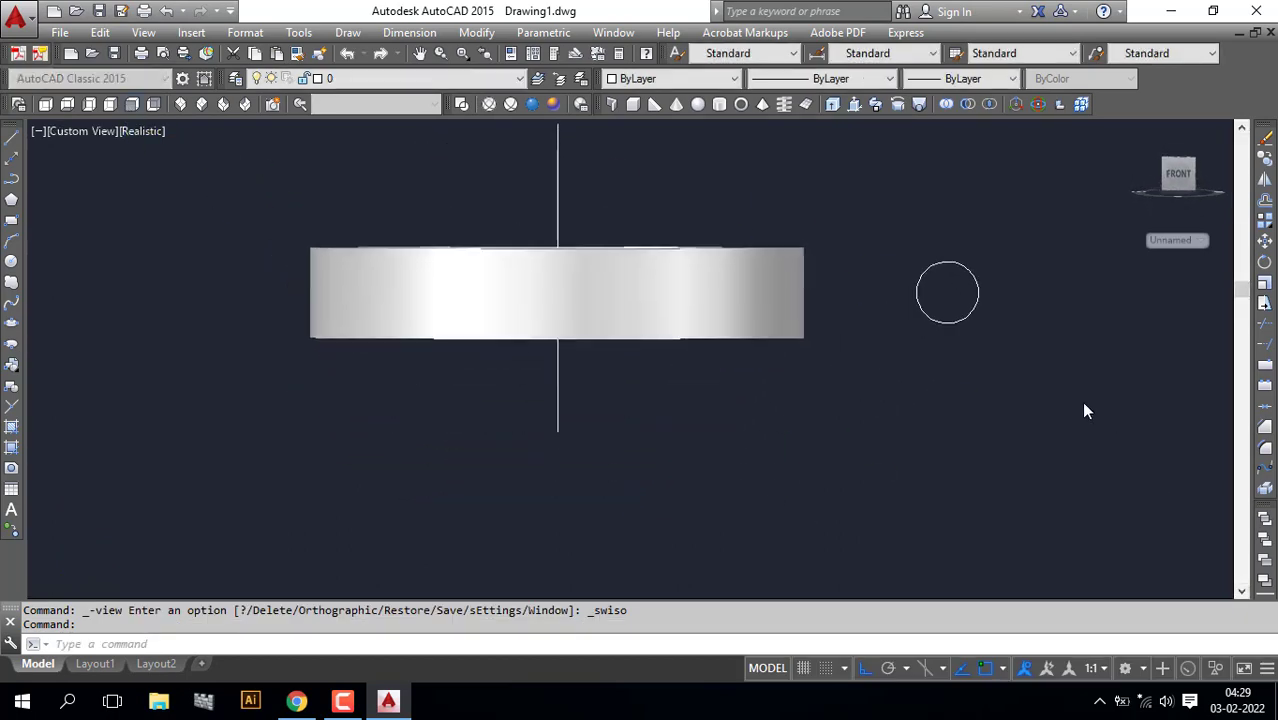
{"action": "scroll", "coordinate": [971, 298], "scroll_direction": "up", "scroll_amount": 2}
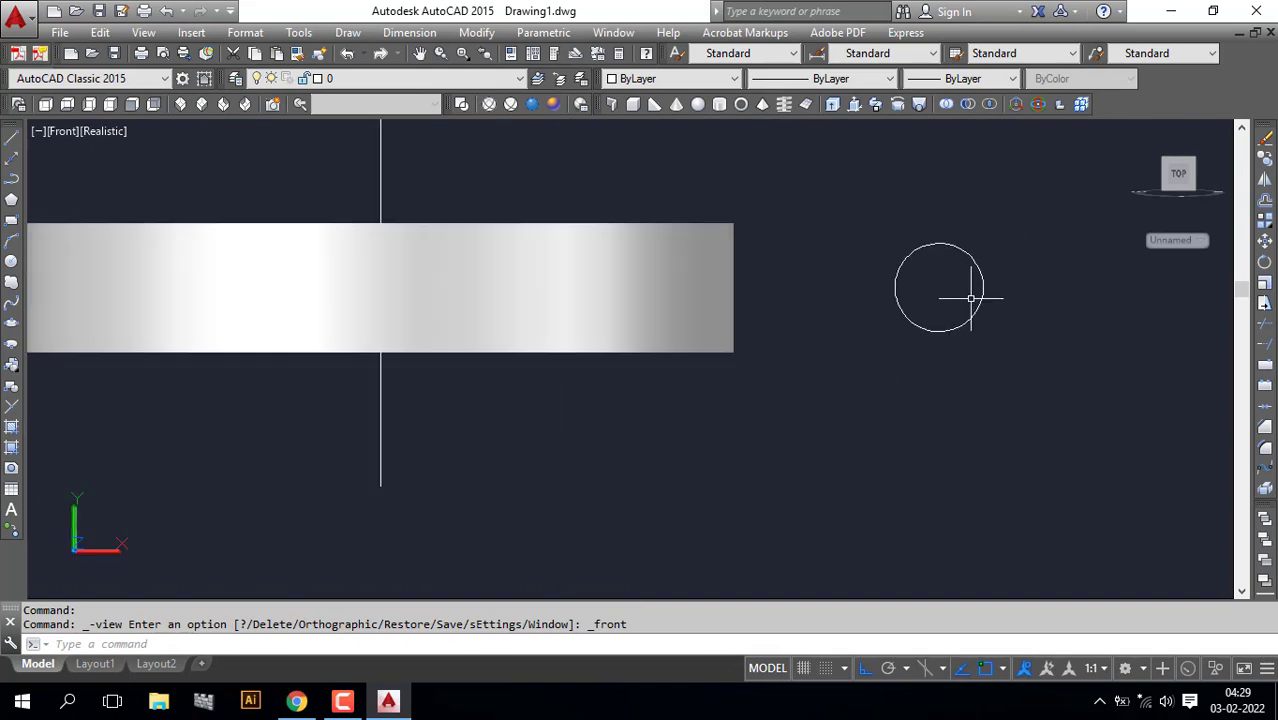
{"action": "type", "text": "l"}
{"action": "key", "text": "Return"}
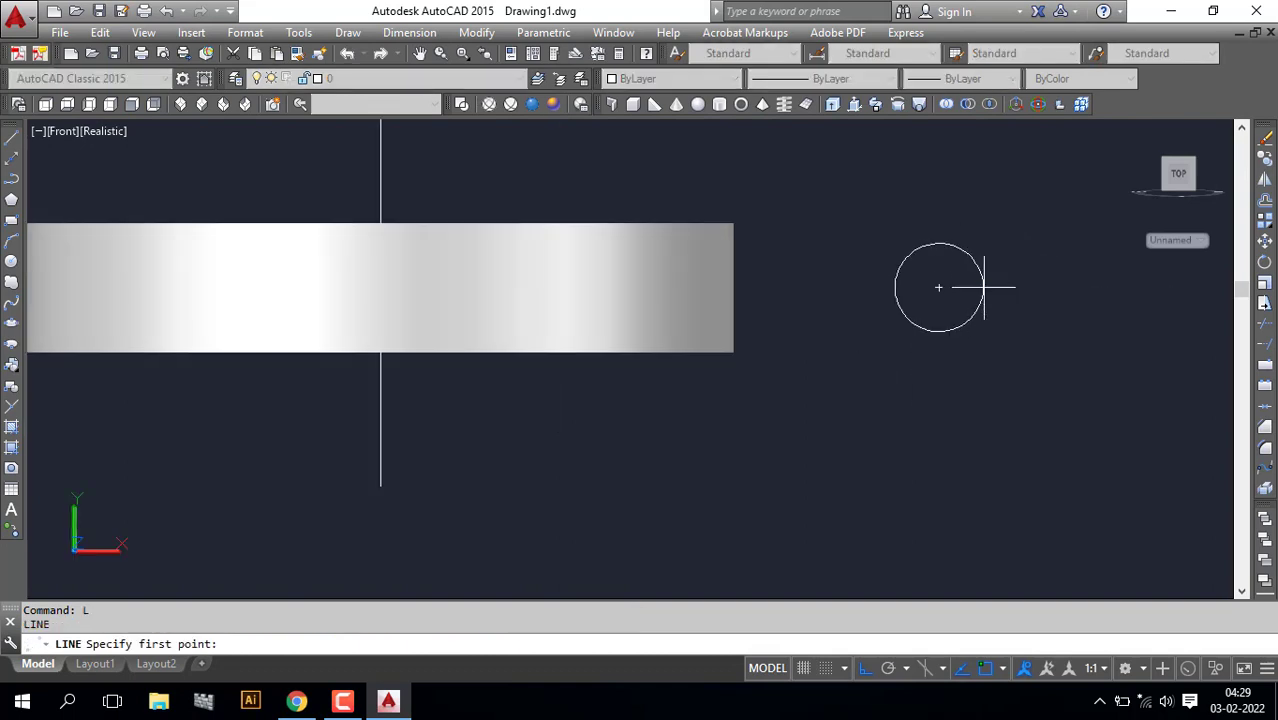
{"action": "left_click", "coordinate": [983, 288]}
{"action": "left_click", "coordinate": [895, 288]}
{"action": "key", "text": "Return"}
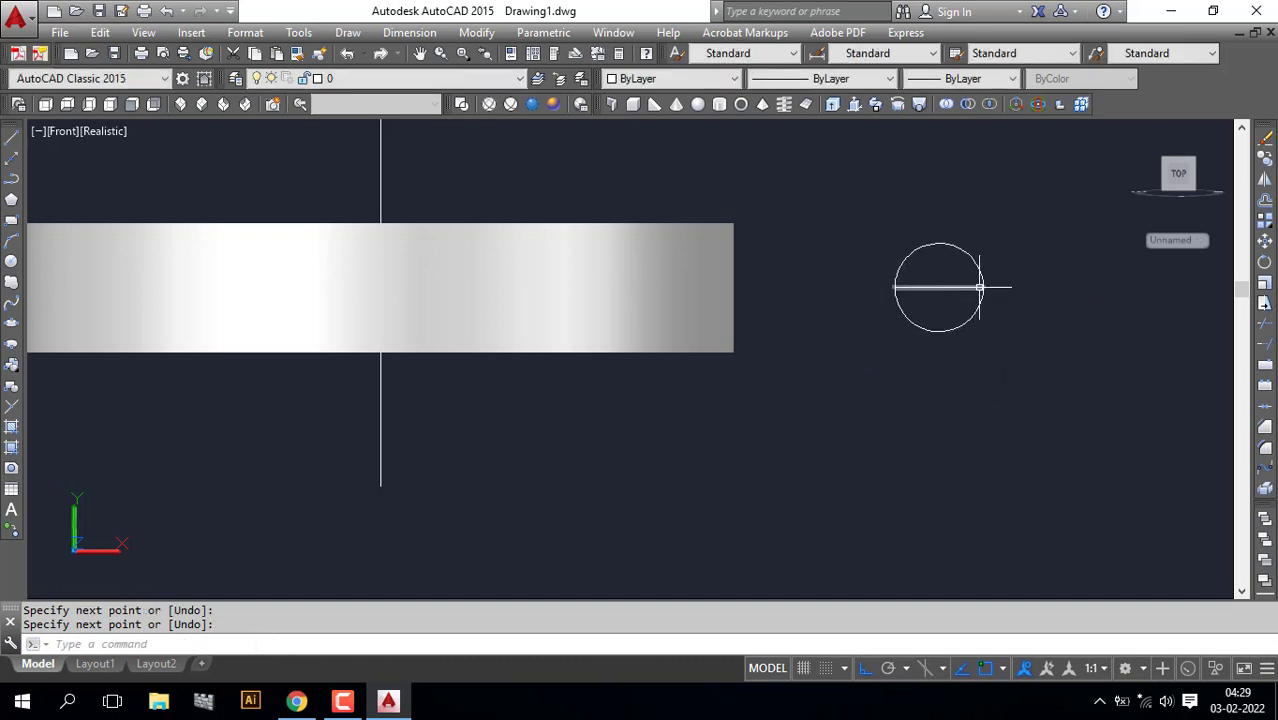
{"action": "key", "text": "Return"}
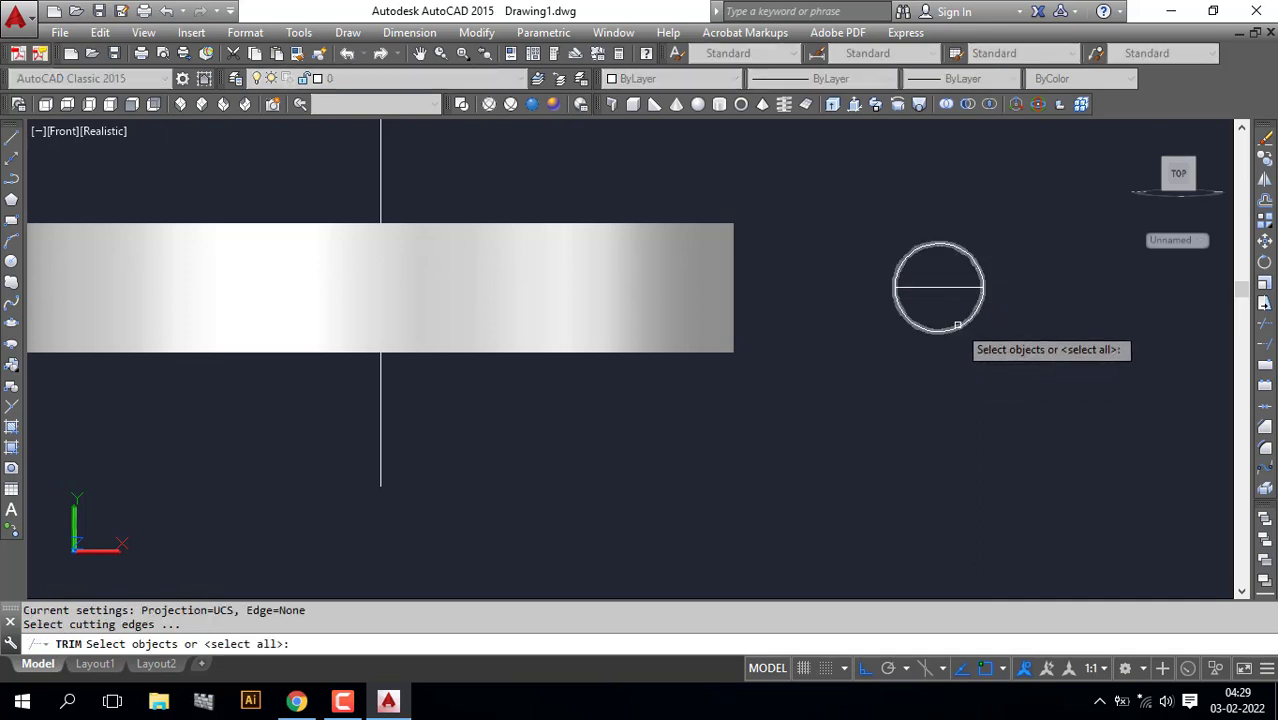
{"action": "left_click", "coordinate": [957, 325]}
{"action": "left_click", "coordinate": [966, 288]}
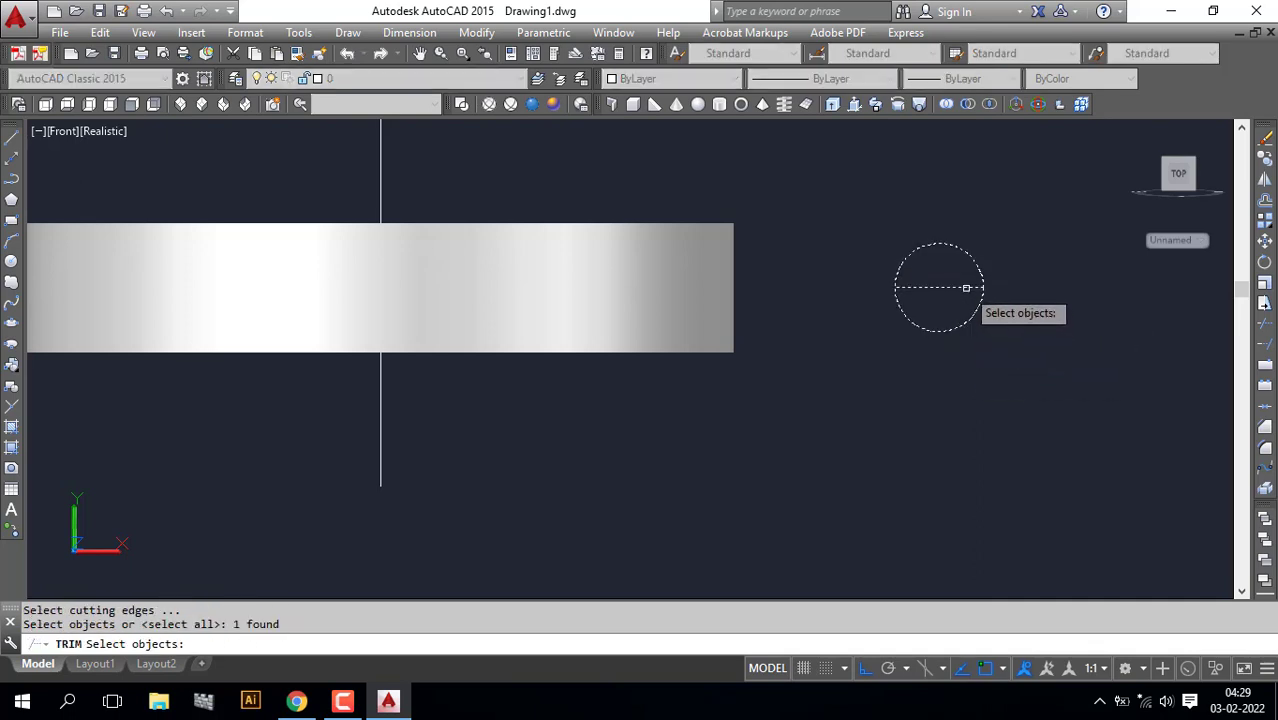
{"action": "key", "text": "Return"}
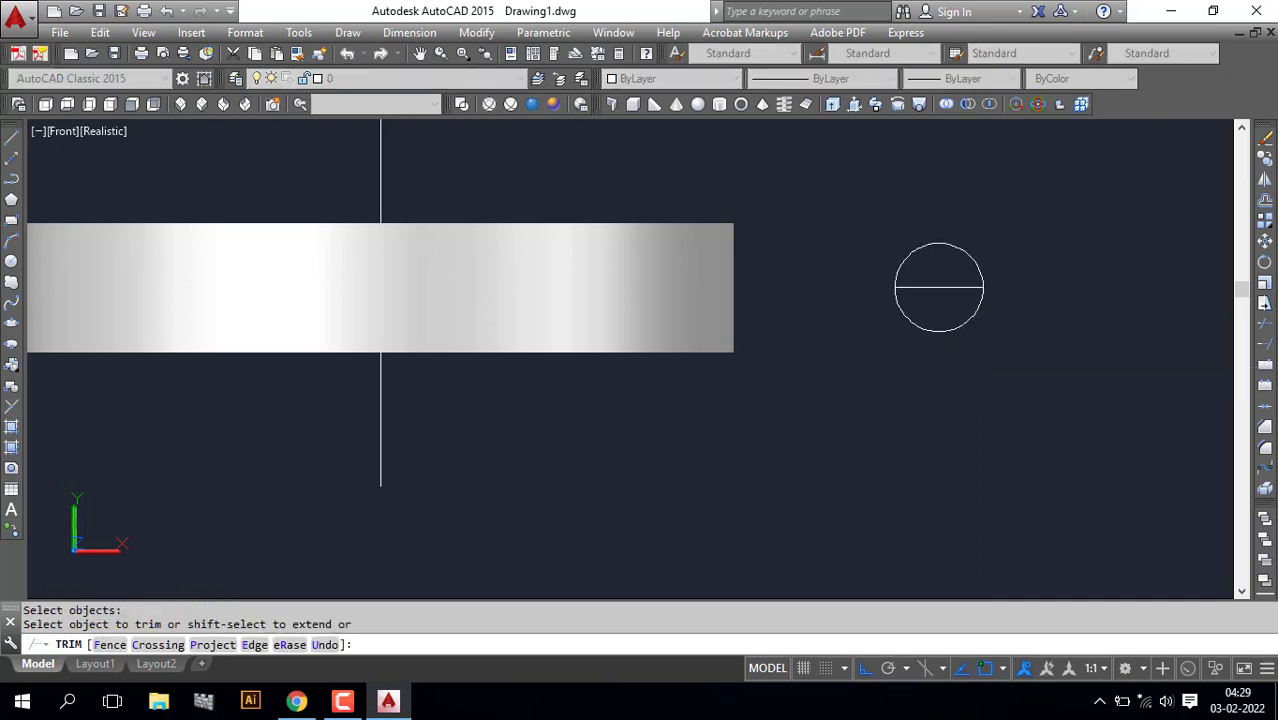
{"action": "key", "text": "Escape"}
Trim away the lower half of the separate circle below its diameter line.
{"action": "type", "text": "tr"}
{"action": "key", "text": "Return"}
{"action": "key", "text": "Return"}
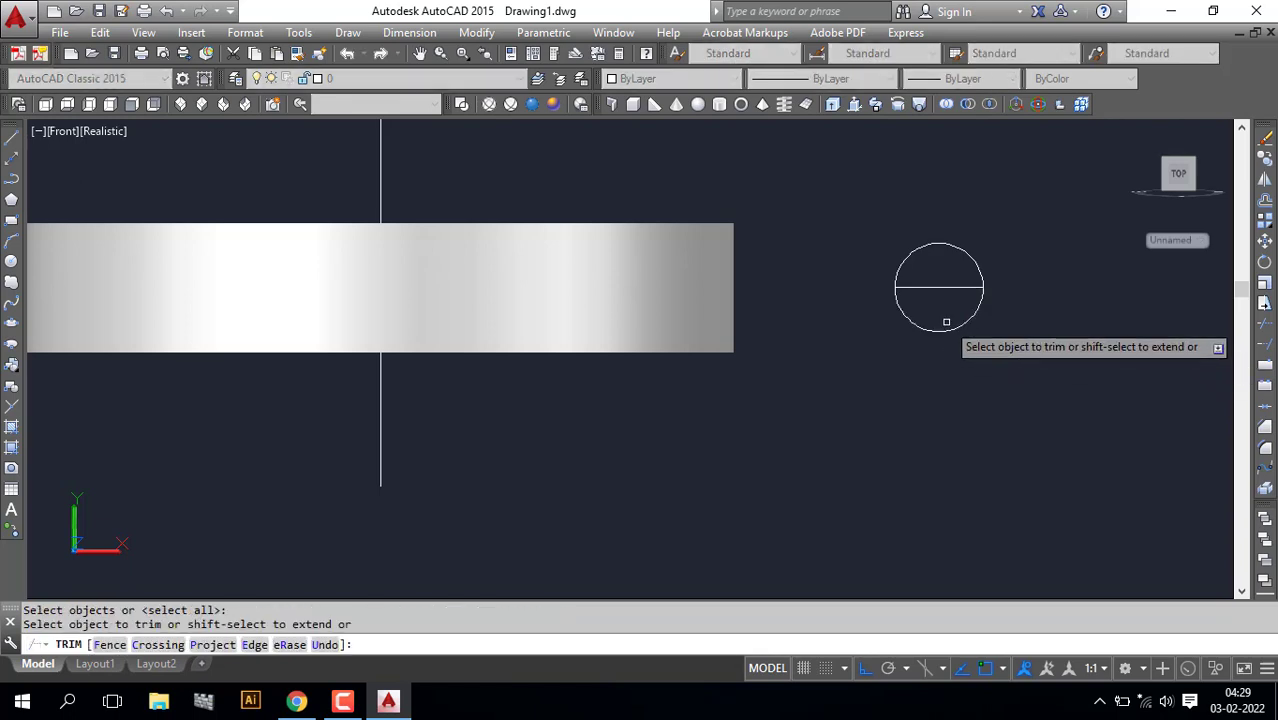
{"action": "left_click", "coordinate": [946, 328]}
{"action": "key", "text": "Escape"}
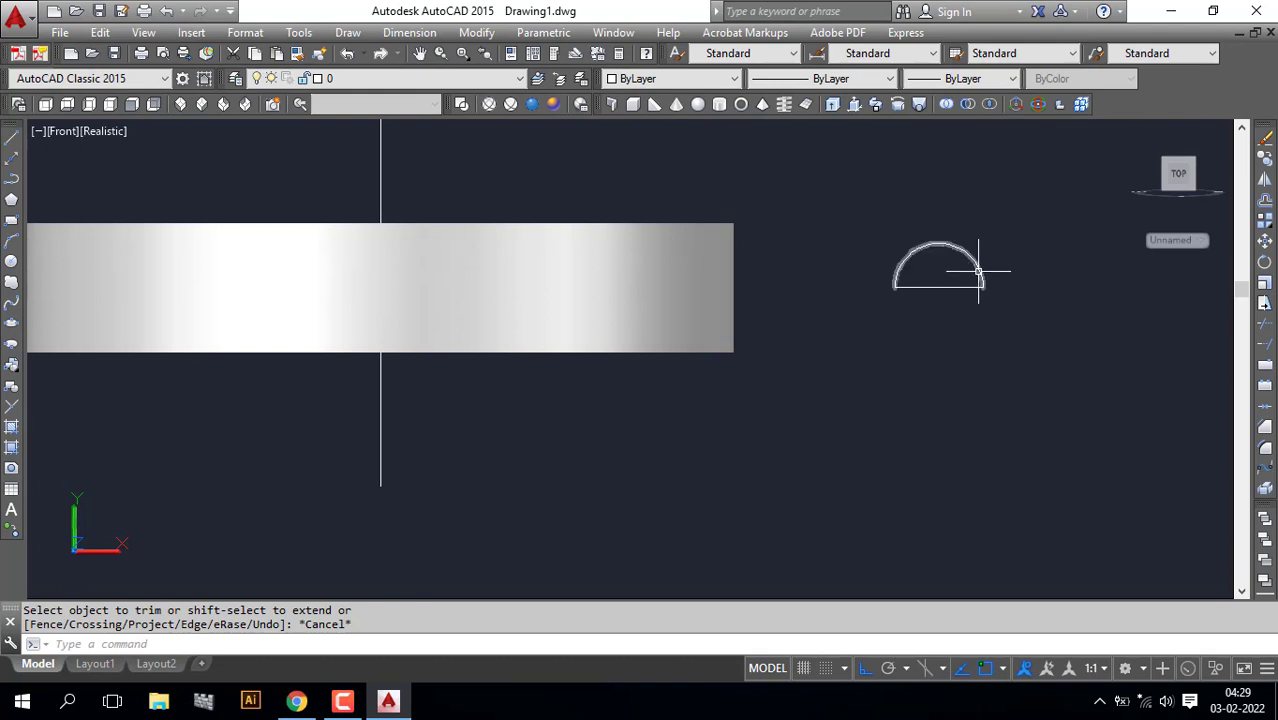
Join the upper arc and the diameter line into one closed polyline.
{"action": "type", "text": "j"}
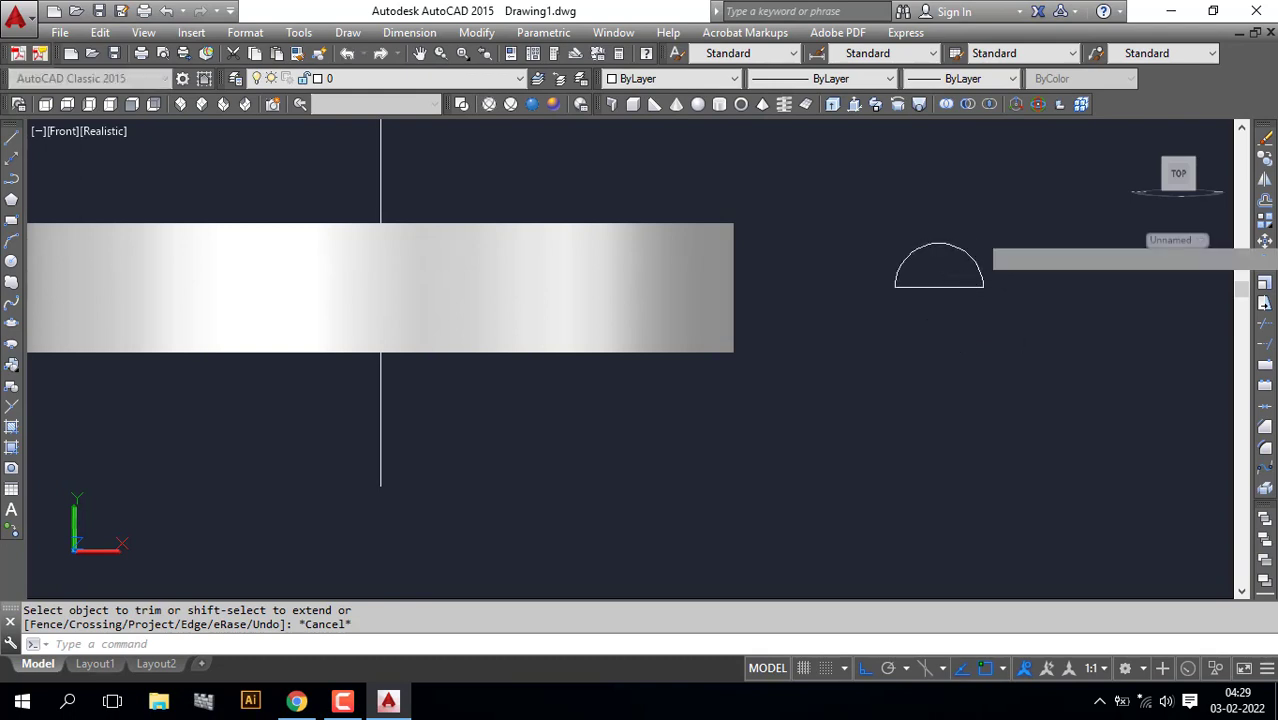
{"action": "key", "text": "Return"}
{"action": "left_click", "coordinate": [1040, 209]}
{"action": "left_click", "coordinate": [796, 356]}
{"action": "key", "text": "Return"}
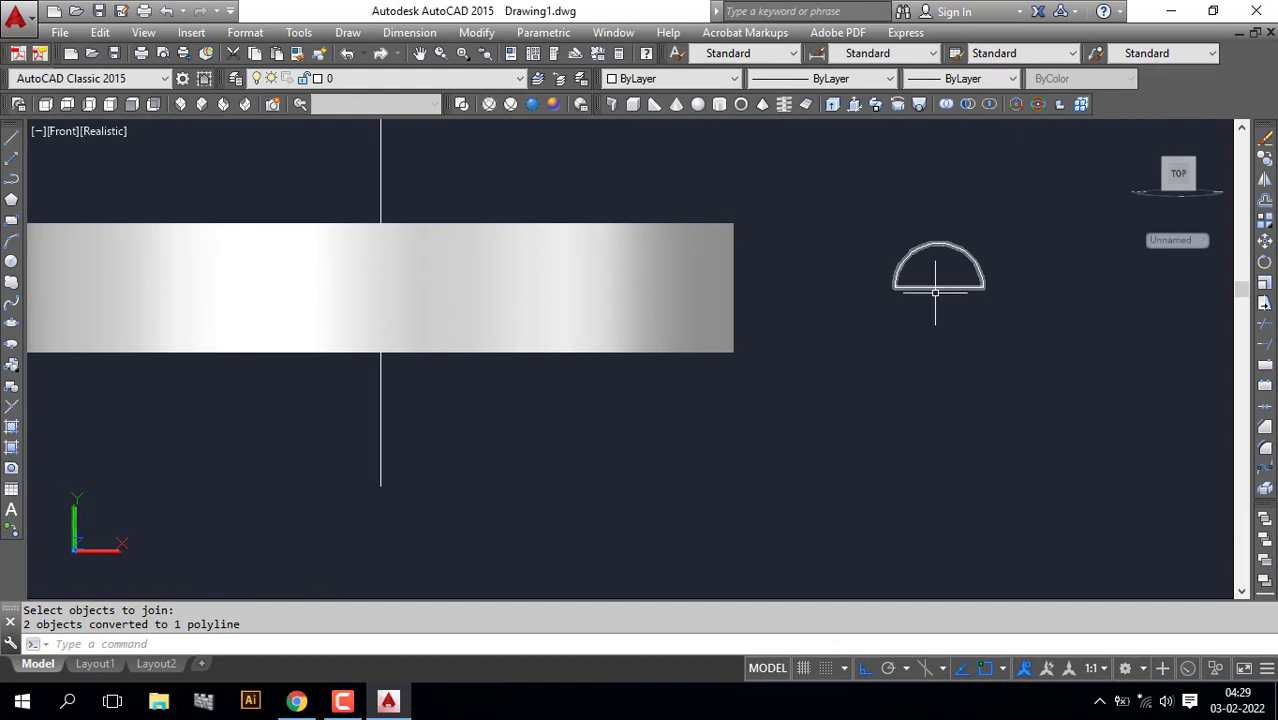
Revolve the semicircular profile 360° about its straight diameter edge to form a solid ball.
{"action": "type", "text": "re"}
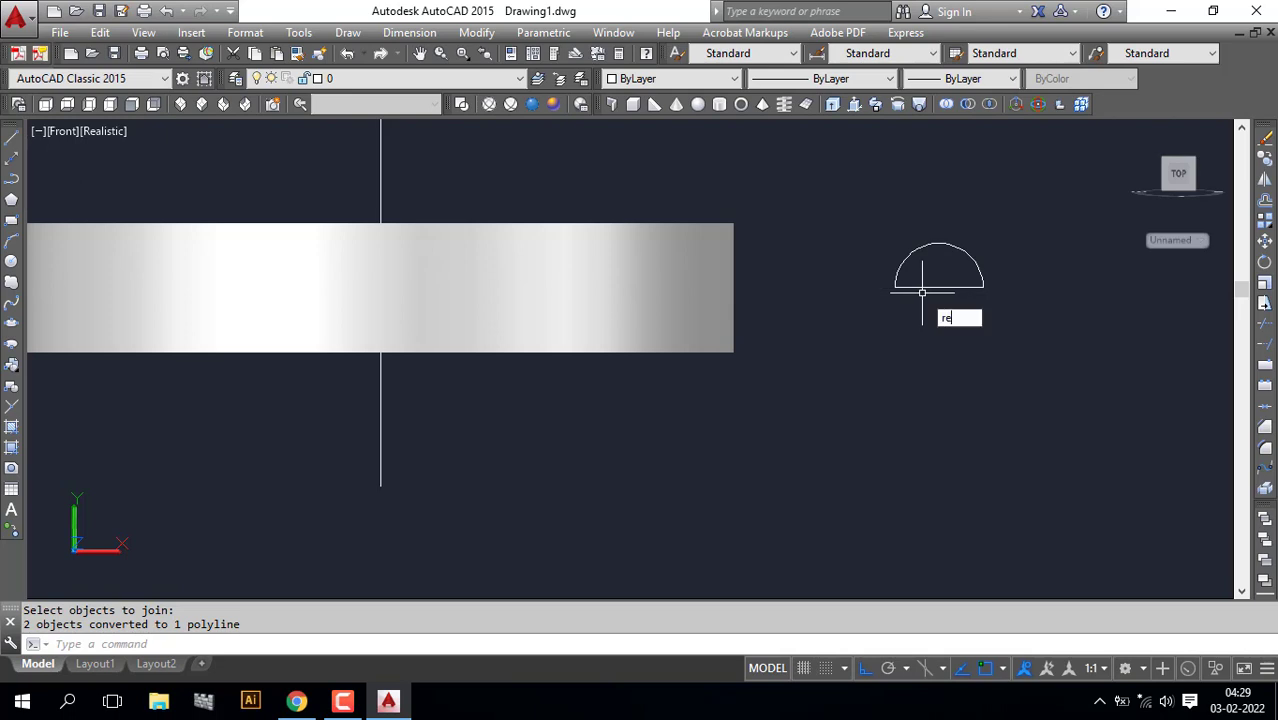
{"action": "type", "text": "v"}
{"action": "key", "text": "Return"}
{"action": "left_click", "coordinate": [908, 287]}
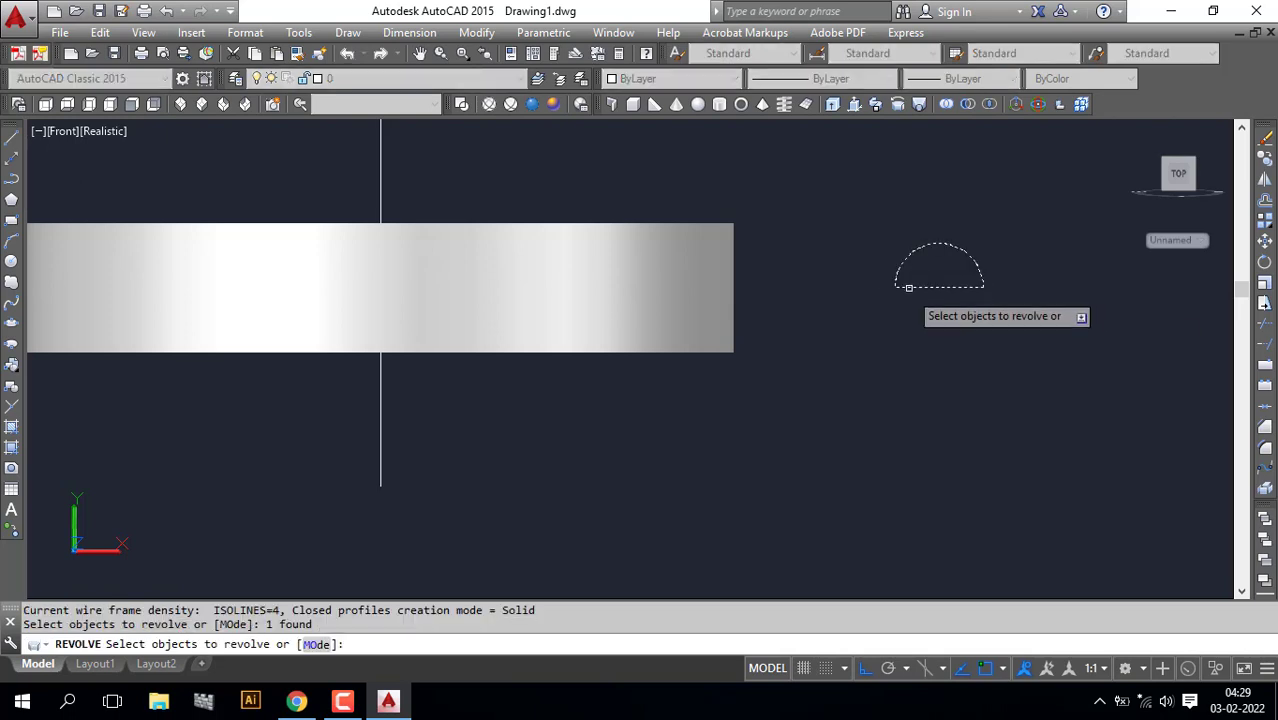
{"action": "key", "text": "Return"}
{"action": "left_click", "coordinate": [895, 287]}
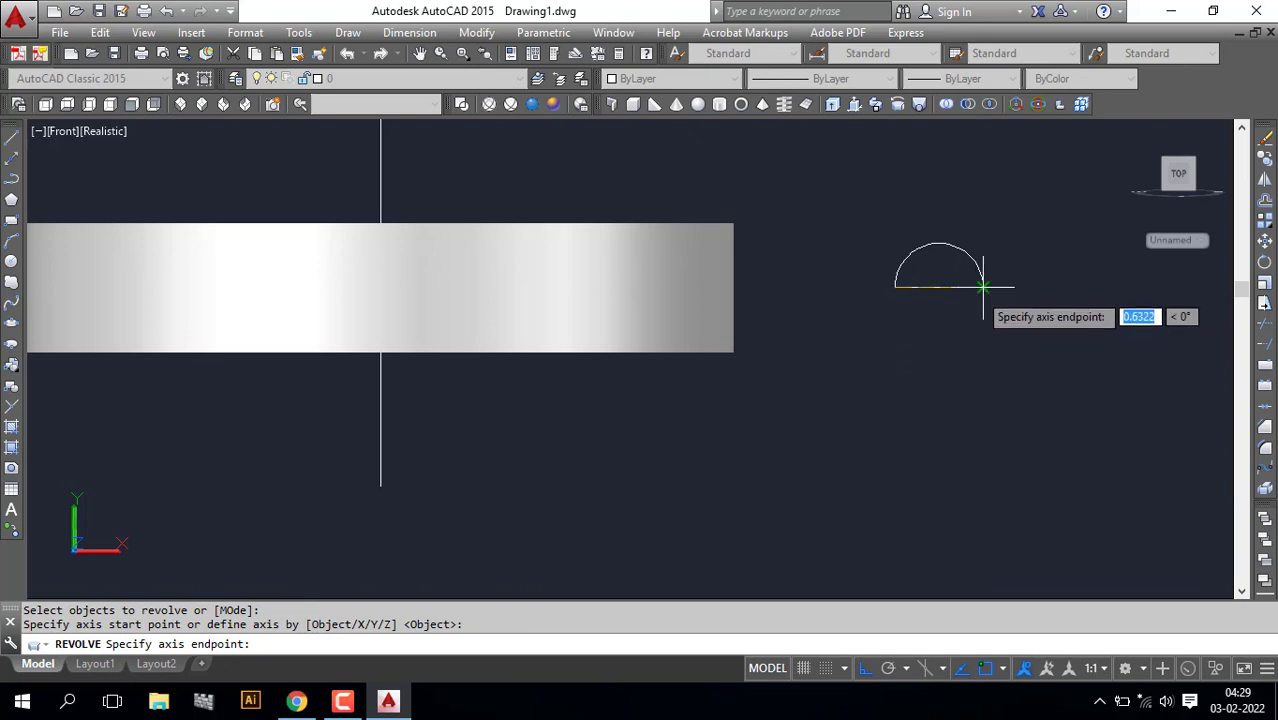
{"action": "left_click", "coordinate": [983, 287]}
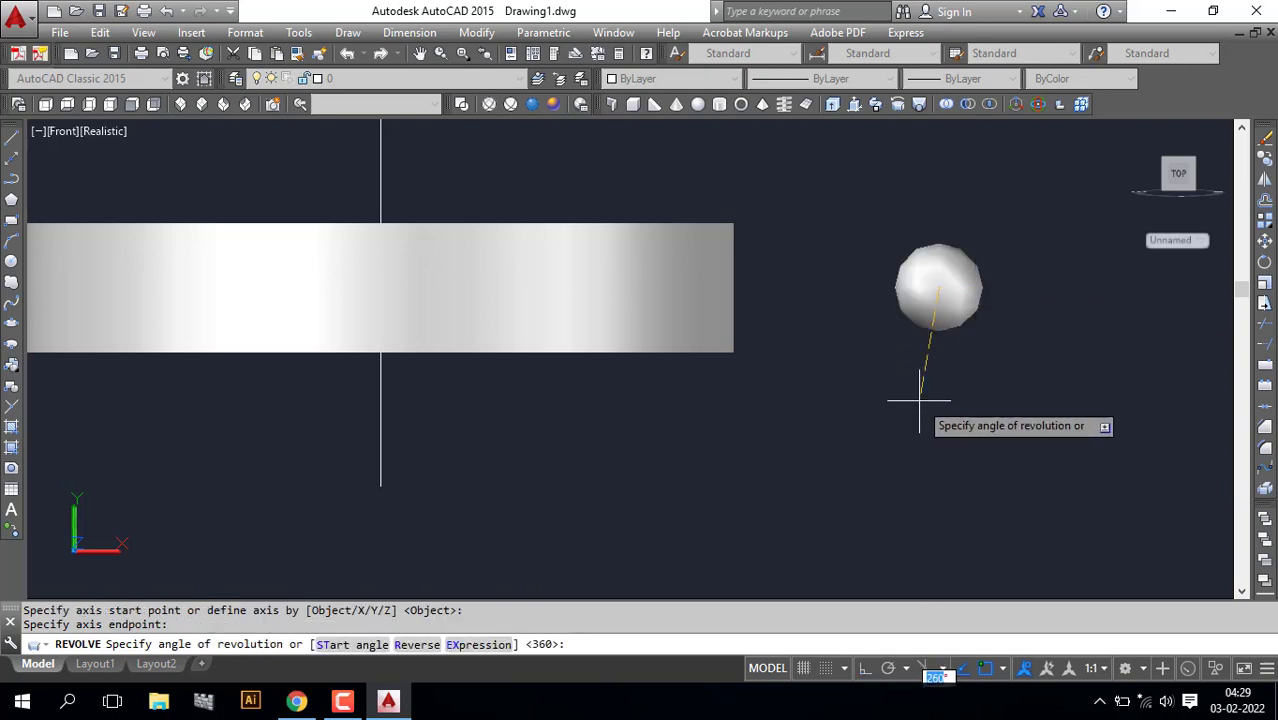
{"action": "key", "text": "Return"}
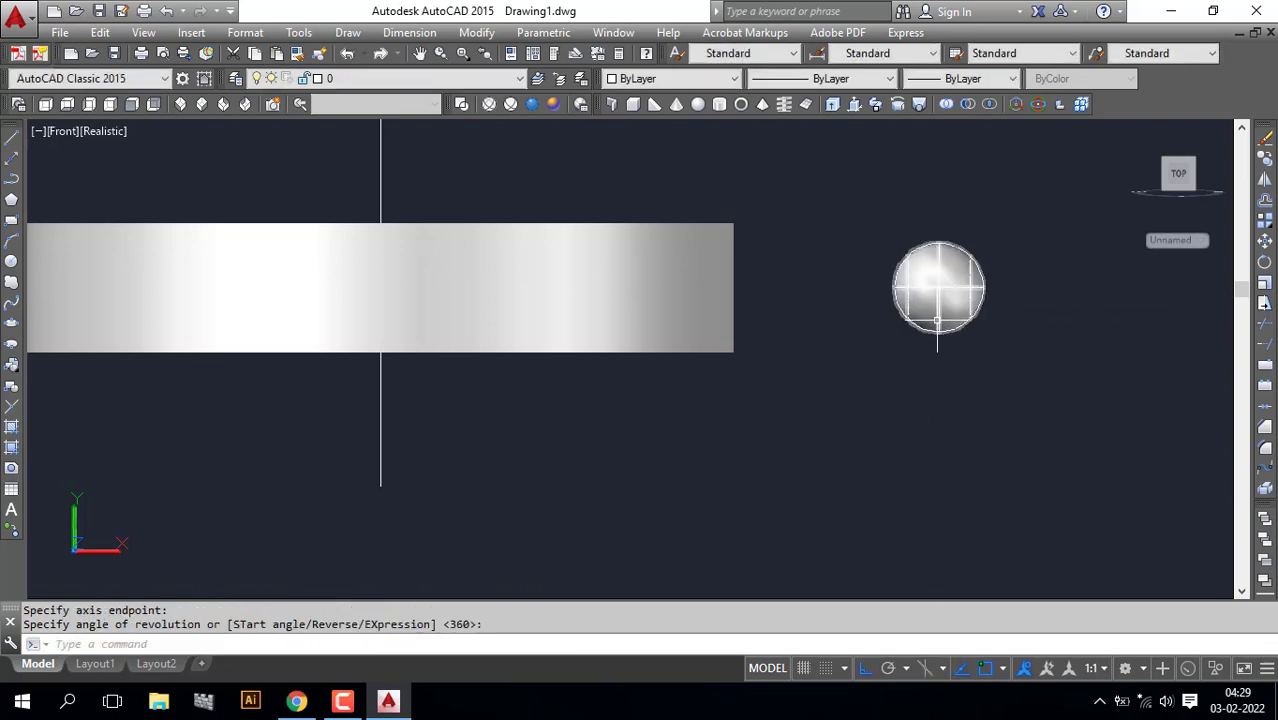
Move the ball 2 units horizontally to the left into the groove between the rings.
{"action": "left_click", "coordinate": [938, 287]}
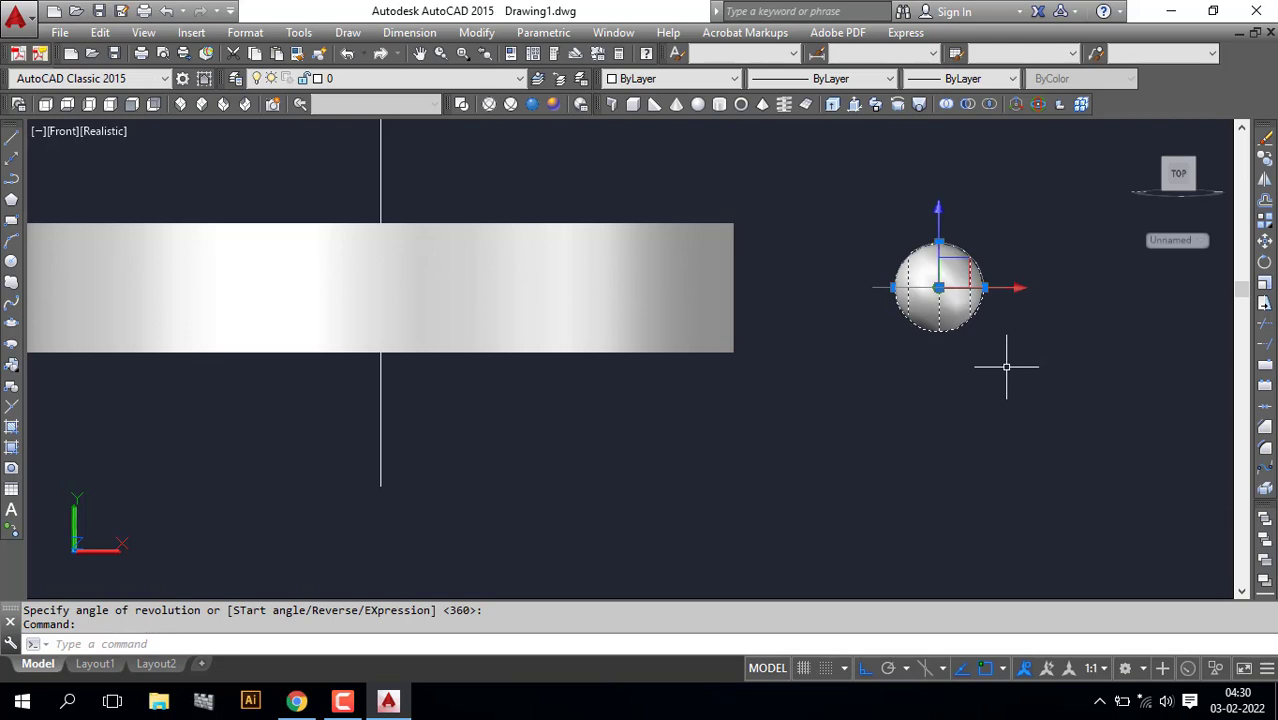
{"action": "type", "text": "m"}
{"action": "key", "text": "Return"}
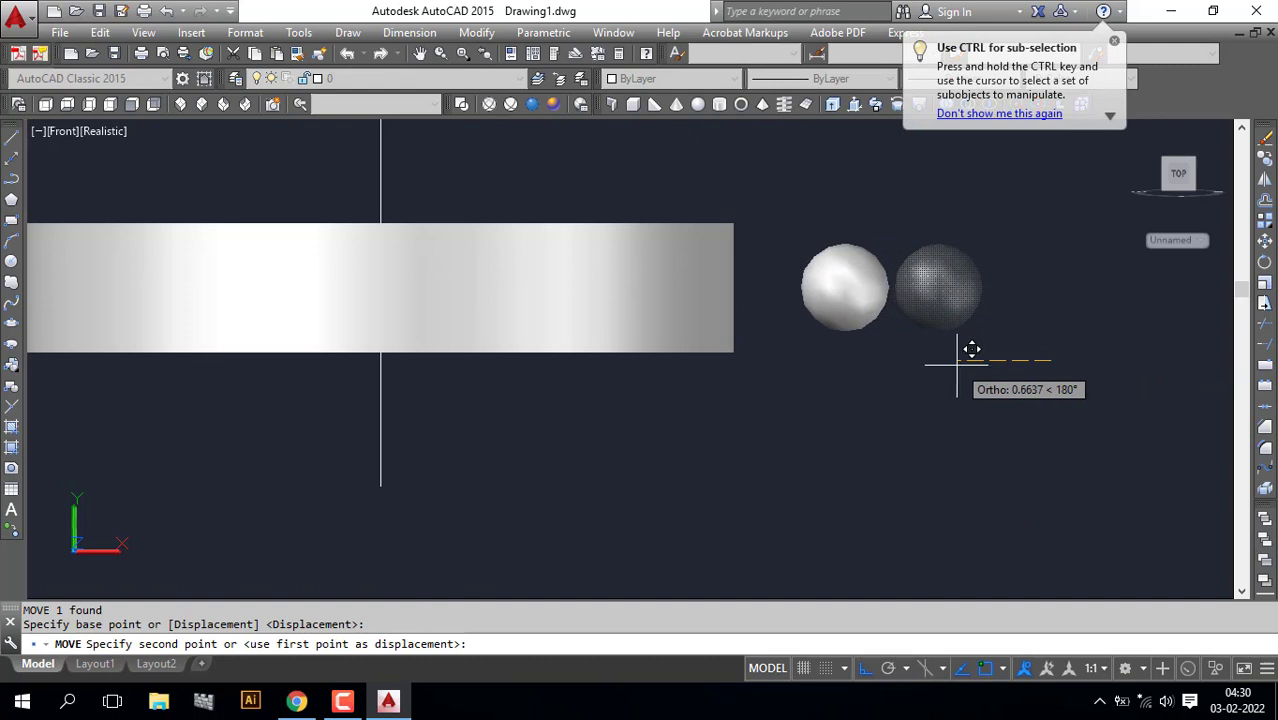
{"action": "type", "text": "2"}
{"action": "key", "text": "Return"}
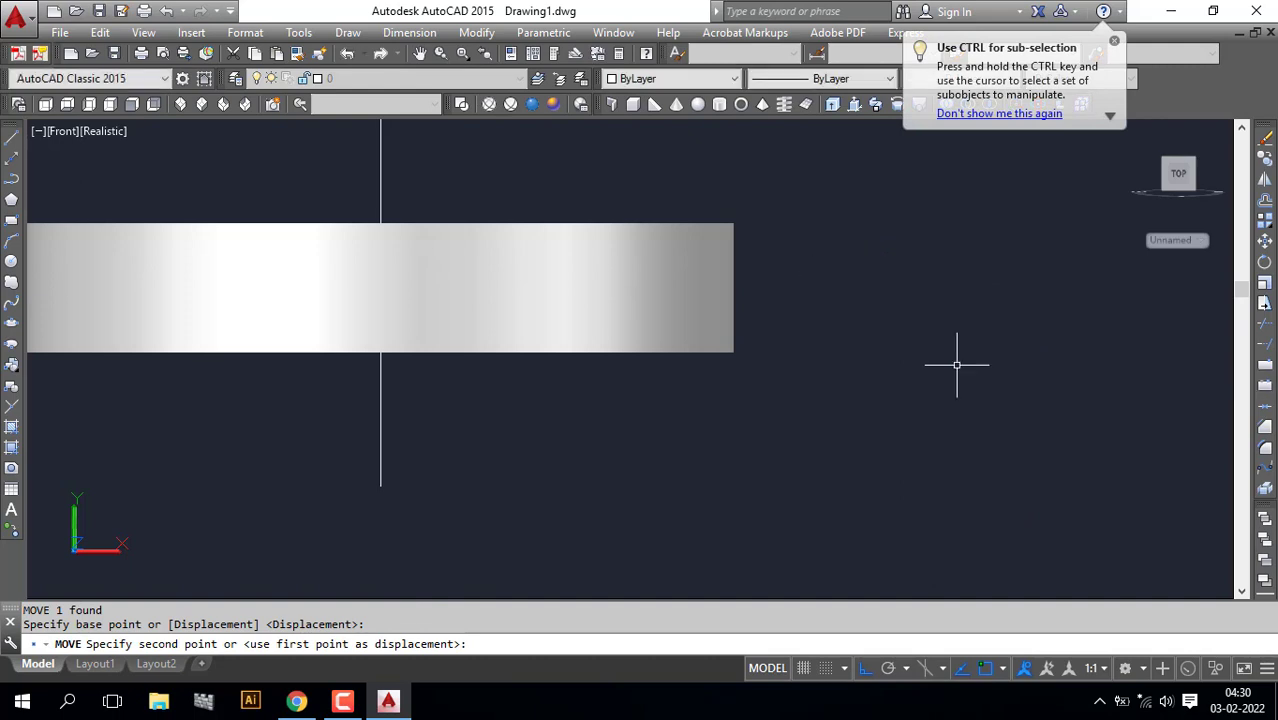
Display the model in the 2D Wireframe visual style from the top view.
{"action": "left_click", "coordinate": [461, 104]}
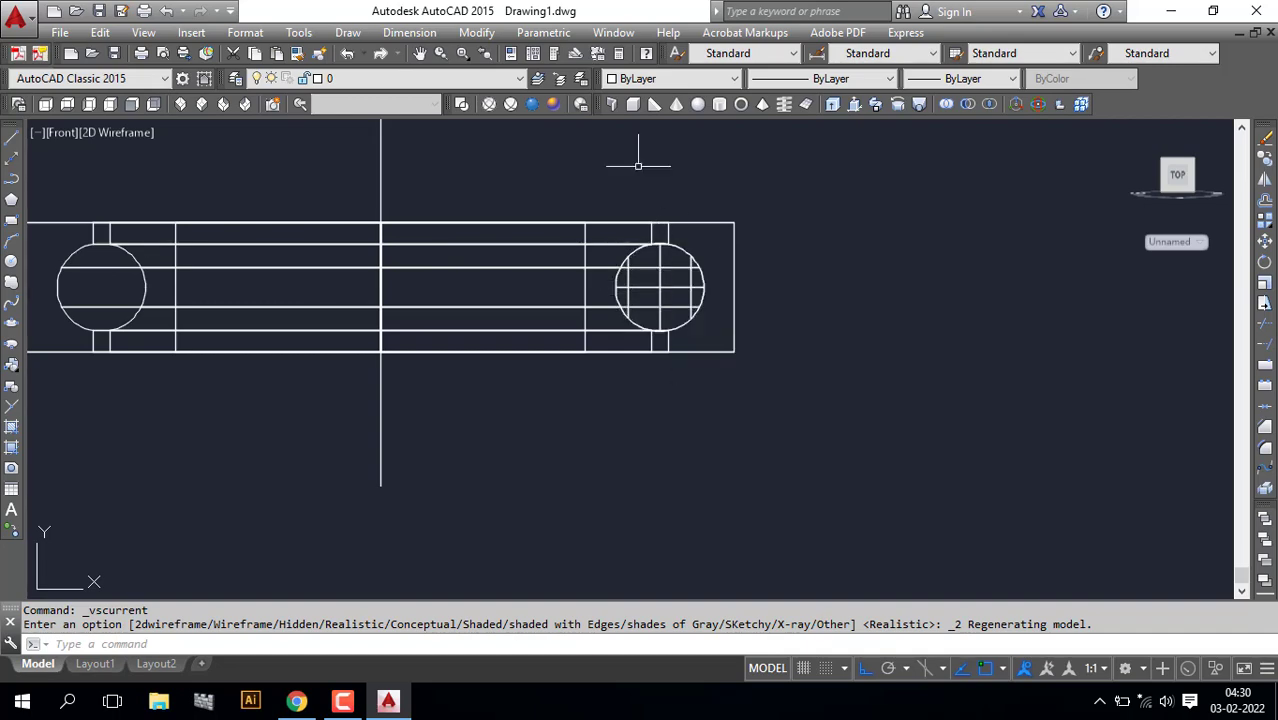
{"action": "left_click", "coordinate": [45, 105]}
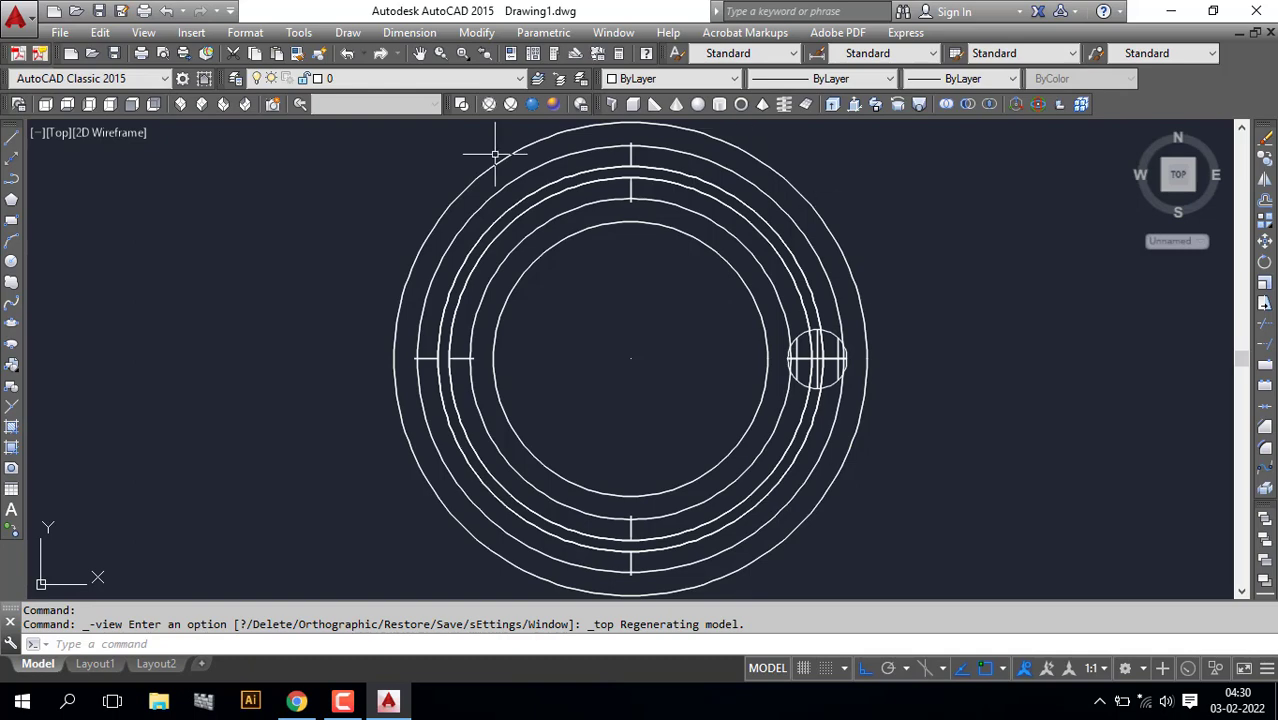
{"action": "left_click", "coordinate": [820, 386]}
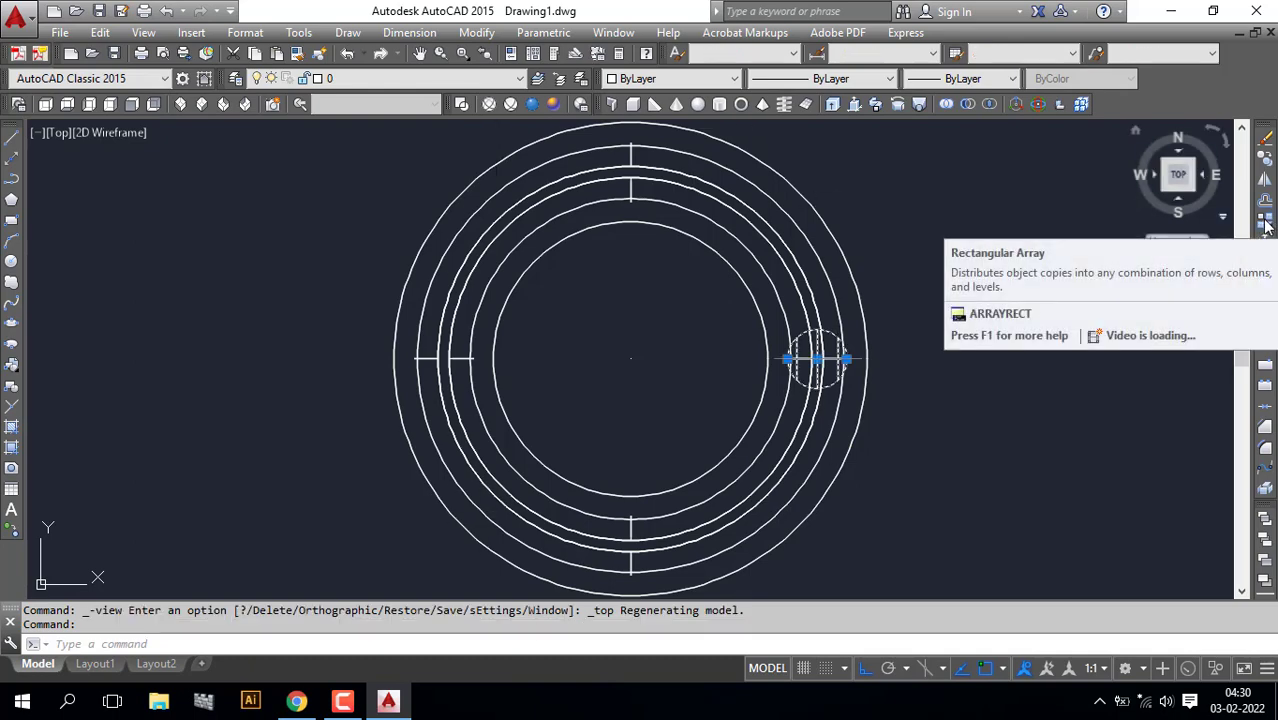
{"action": "left_click_drag", "start_coordinate": [1265, 225], "coordinate": [1240, 230]}
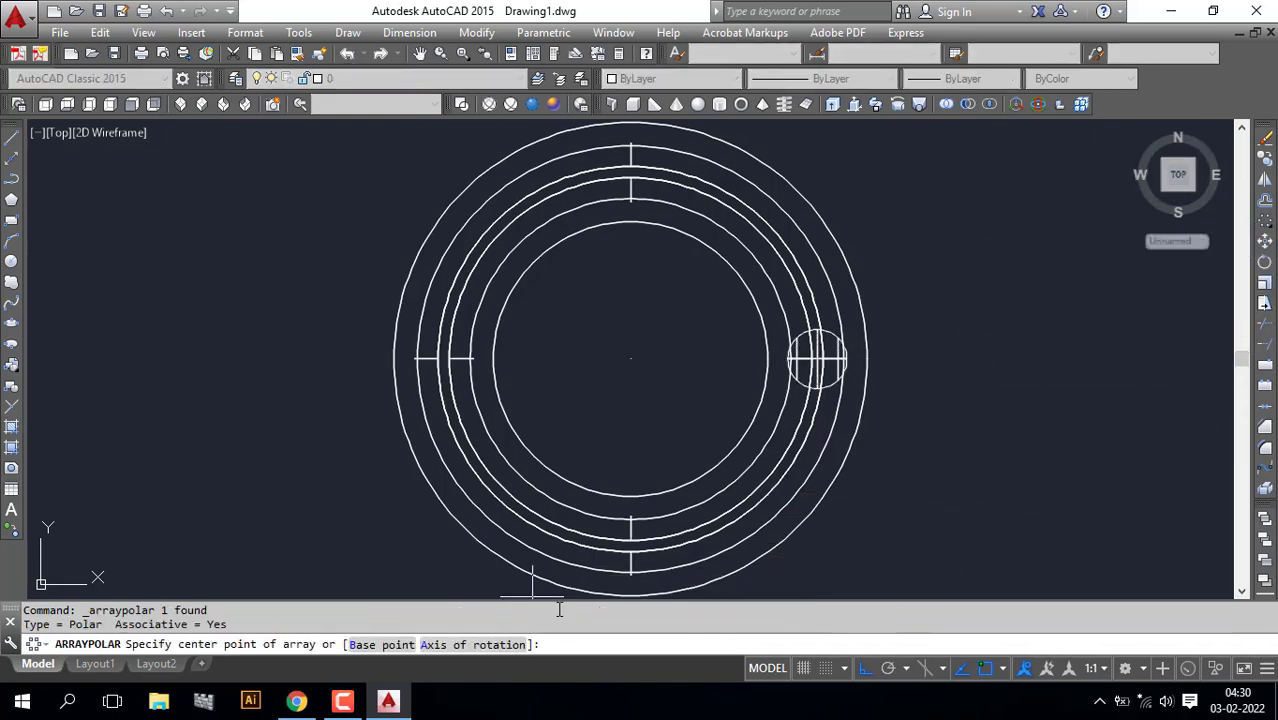
{"action": "key", "text": "Escape"}
{"action": "key", "text": "Escape"}
{"action": "key", "text": "Escape"}
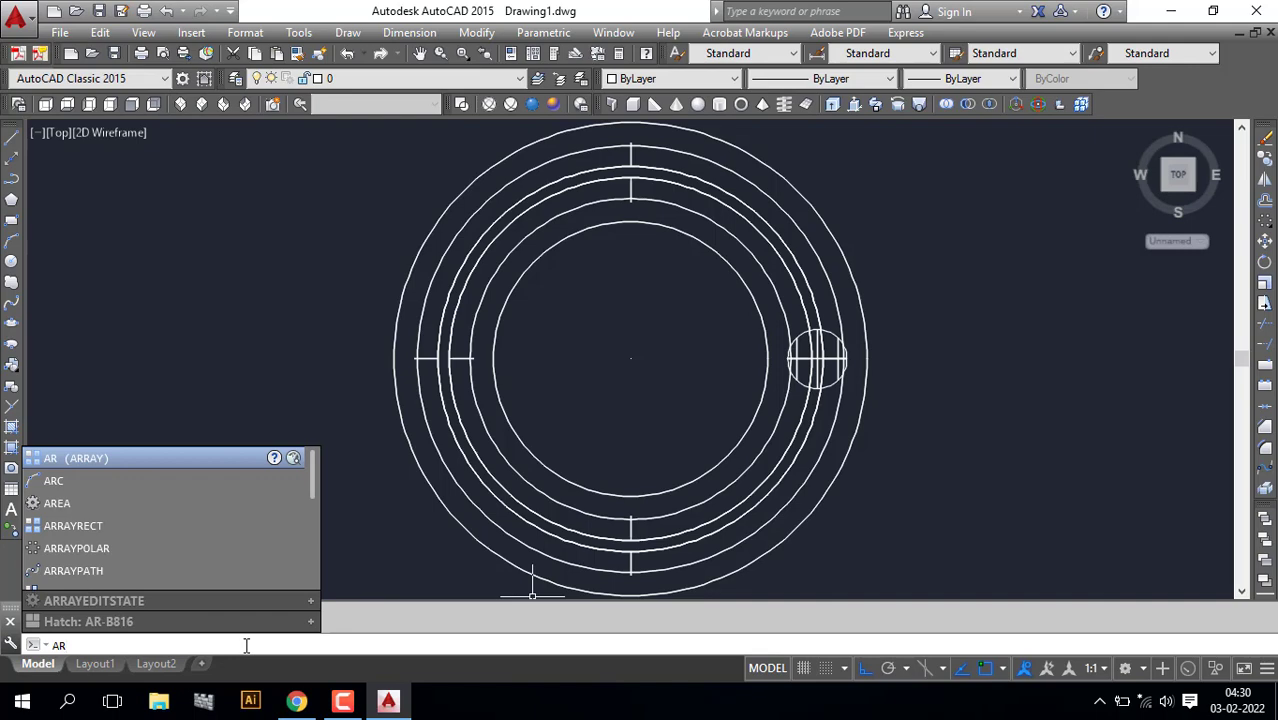
Create a polar array of the ball around the common center of the bearing rings.
{"action": "key", "text": "Return"}
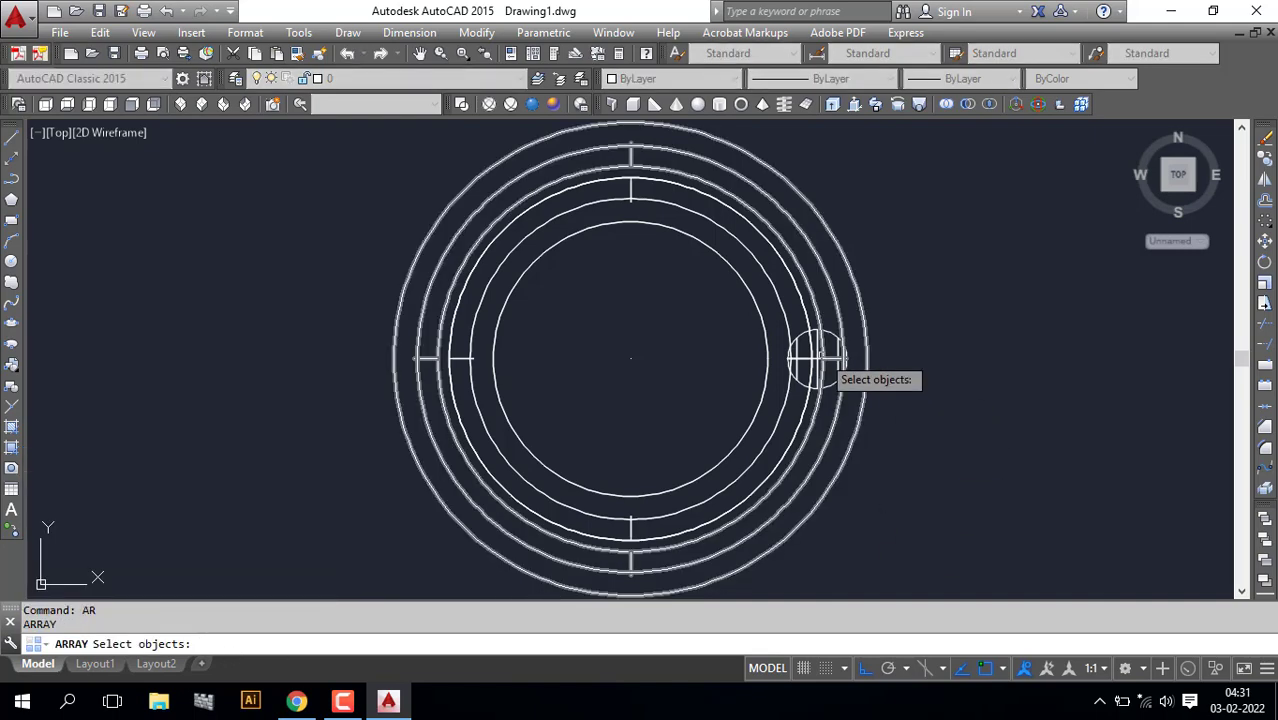
{"action": "left_click", "coordinate": [832, 350]}
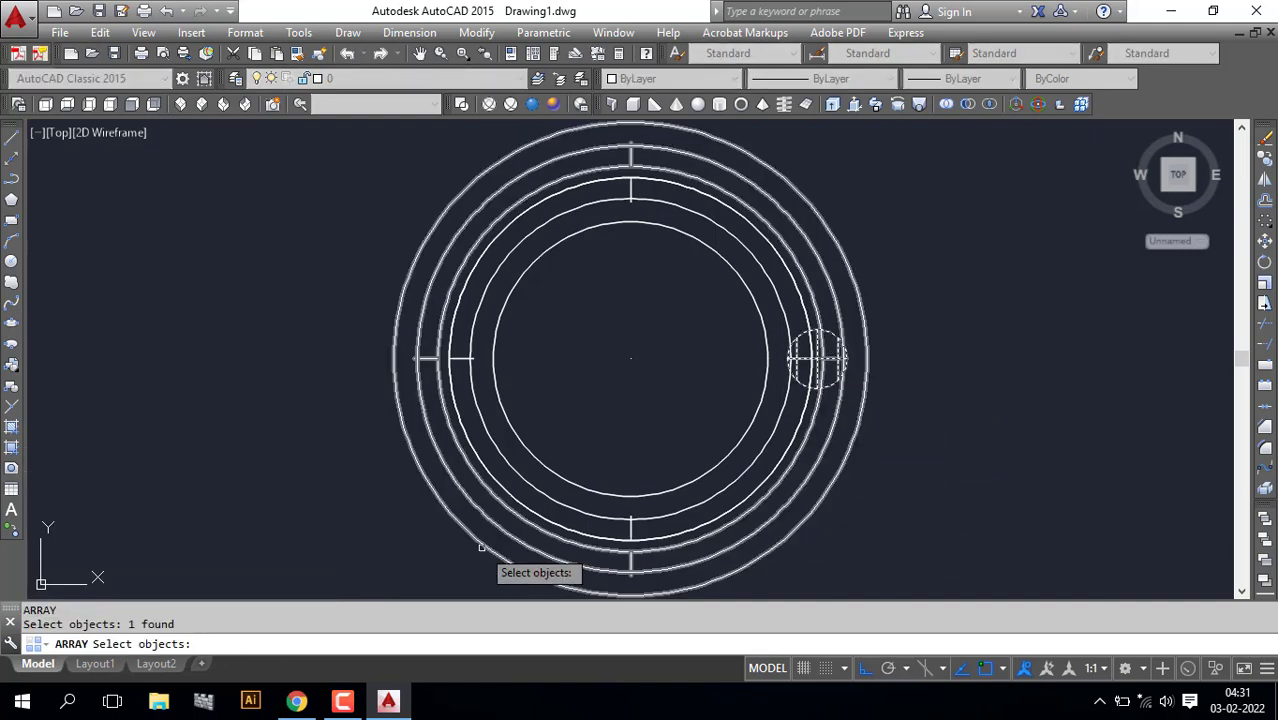
{"action": "key", "text": "Return"}
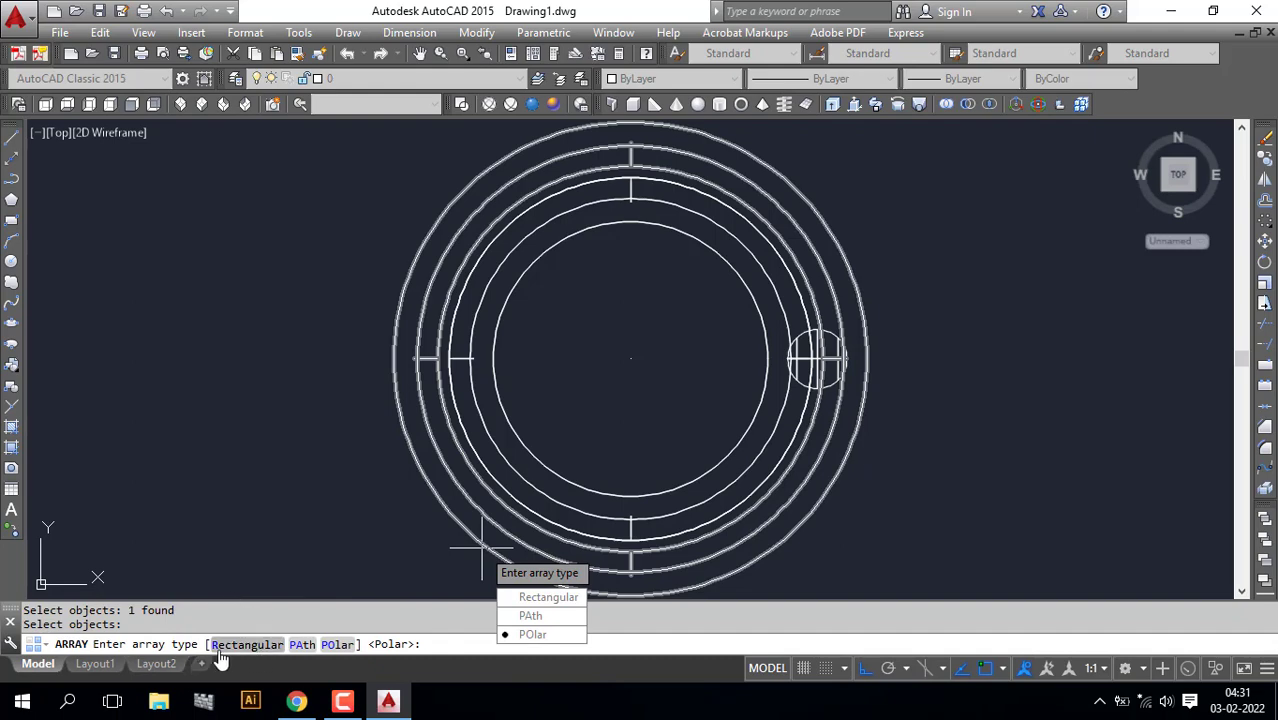
{"action": "left_click", "coordinate": [337, 645]}
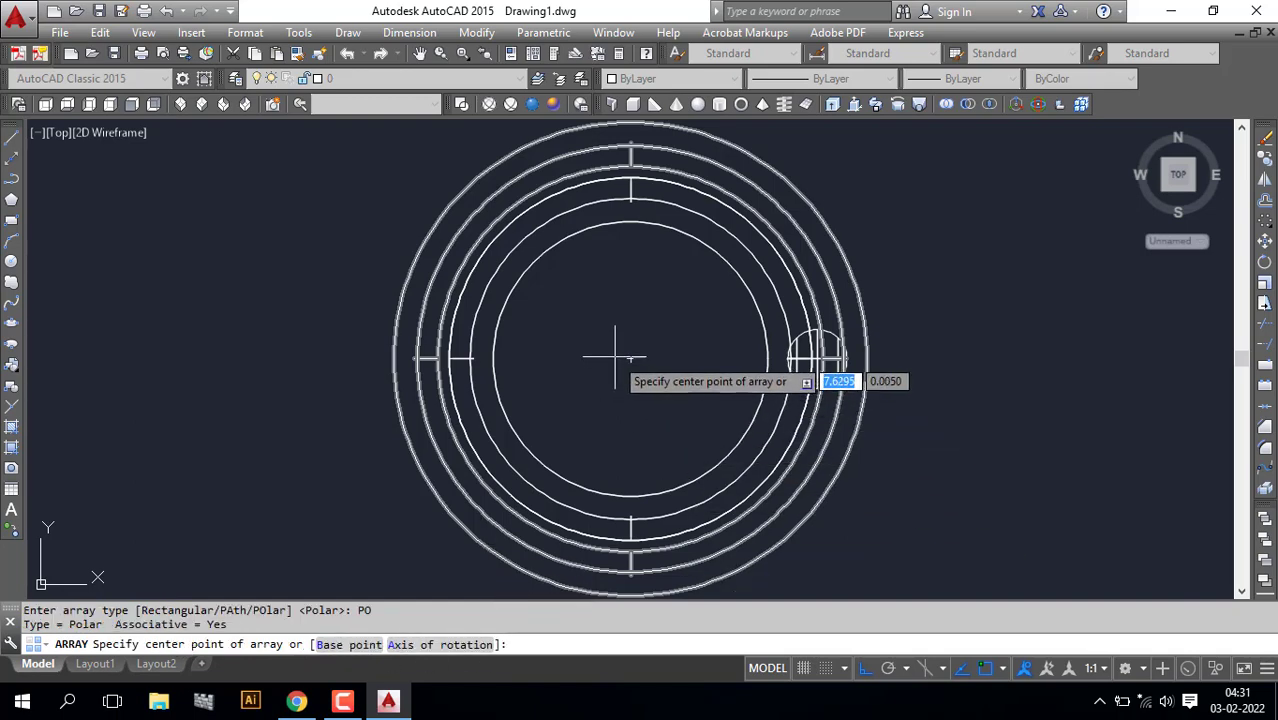
{"action": "left_click", "coordinate": [630, 358]}
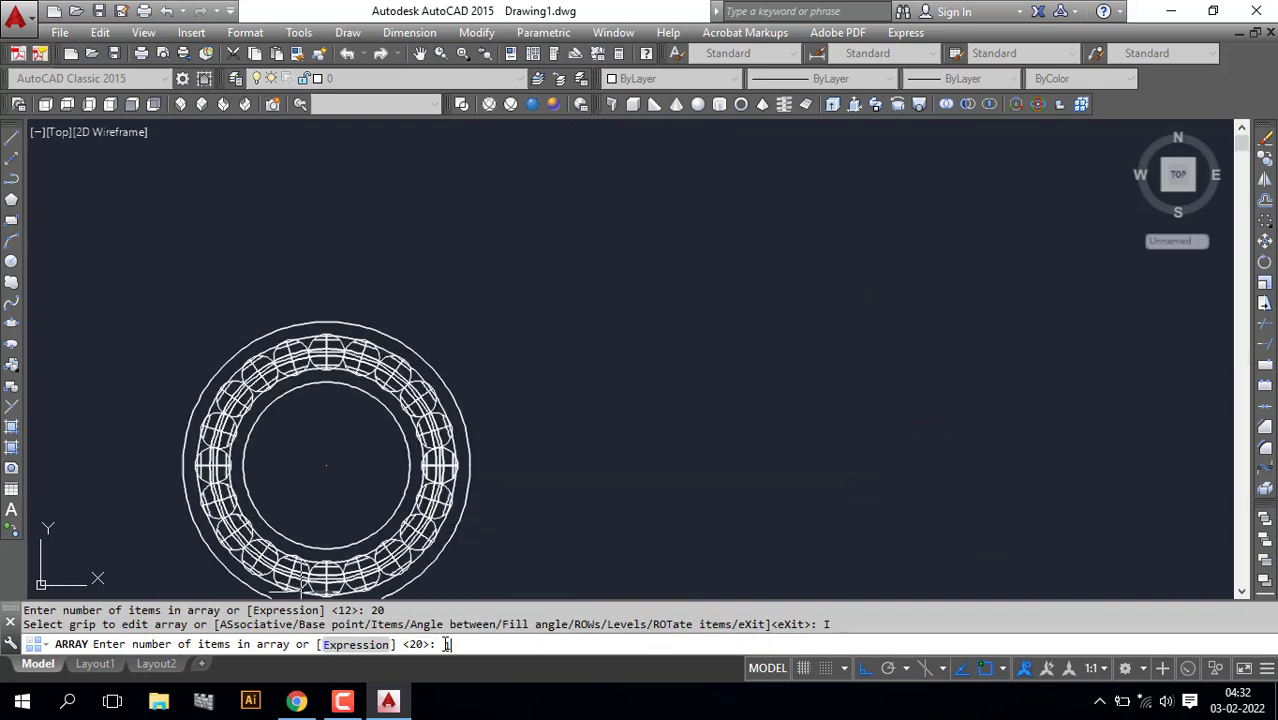
Set the number of balls in the polar array to 19 and finish the array.
{"action": "key", "text": "Return"}
{"action": "scroll", "coordinate": [440, 480], "scroll_direction": "up", "scroll_amount": 5}
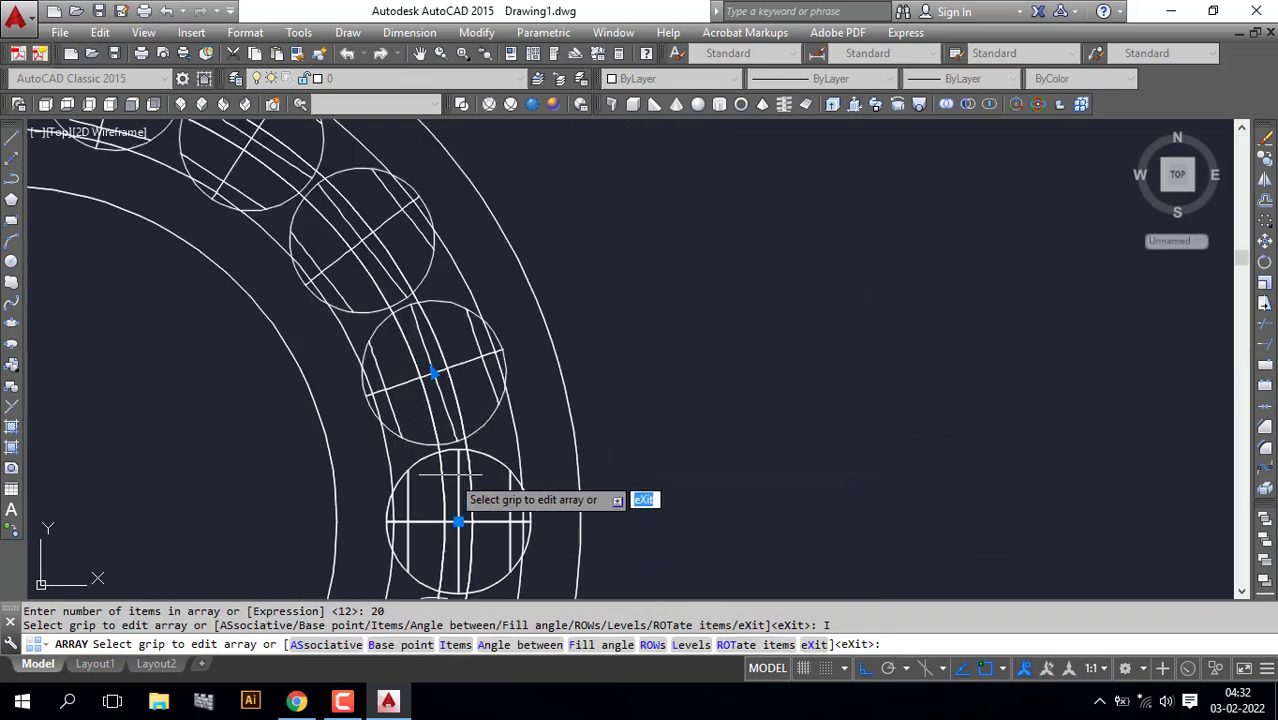
{"action": "scroll", "coordinate": [457, 475], "scroll_direction": "up", "scroll_amount": 2}
{"action": "scroll", "coordinate": [480, 481], "scroll_direction": "down", "scroll_amount": 9}
{"action": "type", "text": "19"}
{"action": "key", "text": "Return"}
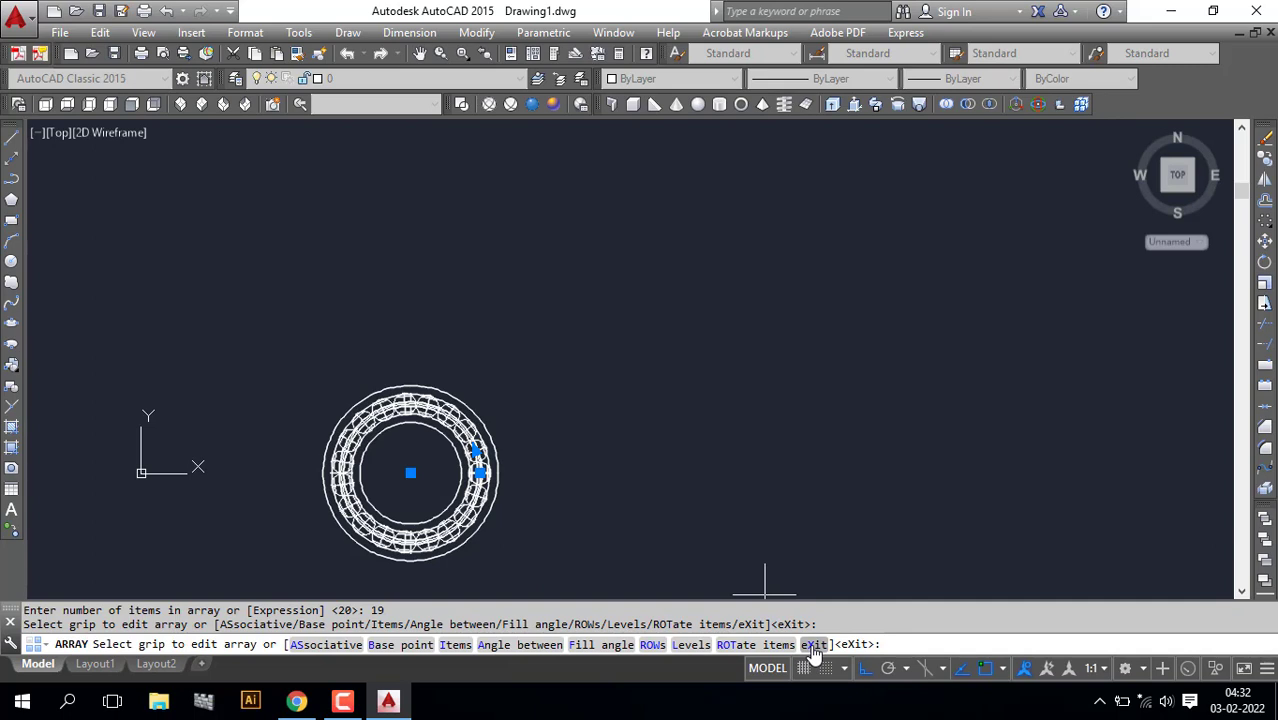
{"action": "key", "text": "Escape"}
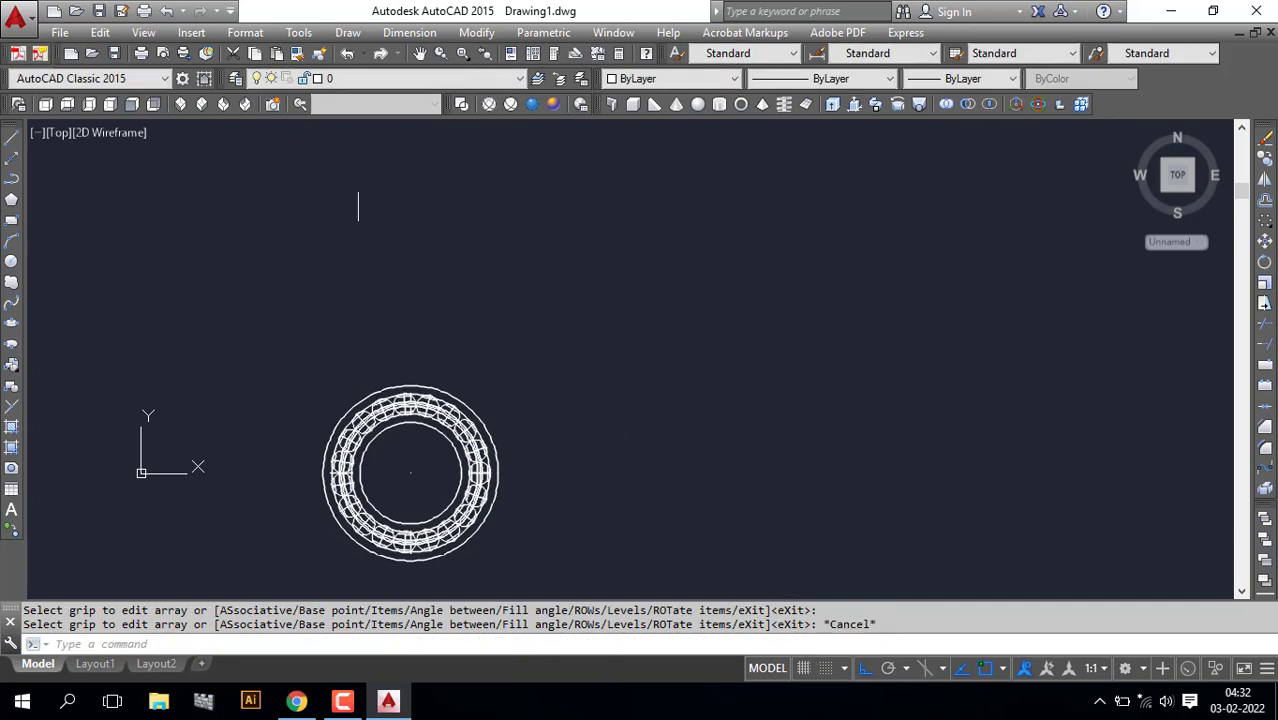
Show the bearing in the SW Isometric view with the Realistic visual style and orbit around it.
{"action": "left_click", "coordinate": [186, 104]}
{"action": "left_click", "coordinate": [531, 104]}
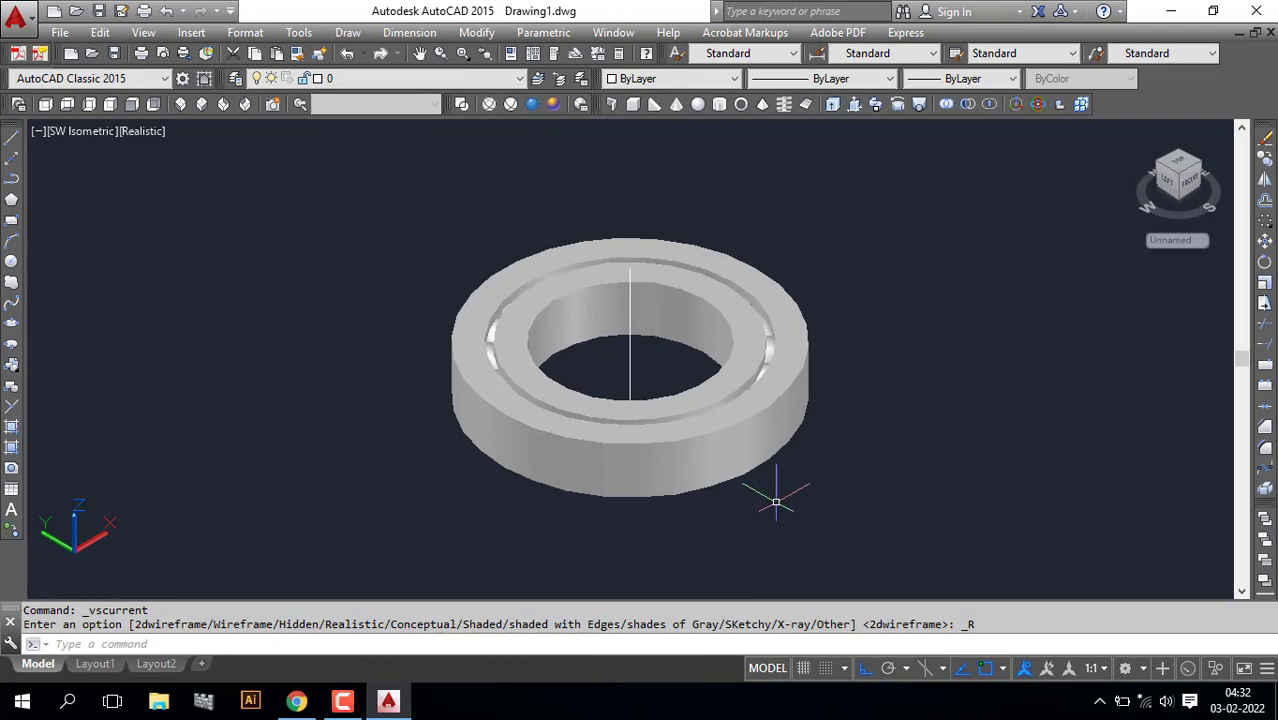
{"action": "middle_click_drag", "start_coordinate": [747, 502], "coordinate": [517, 444], "text": "shift"}
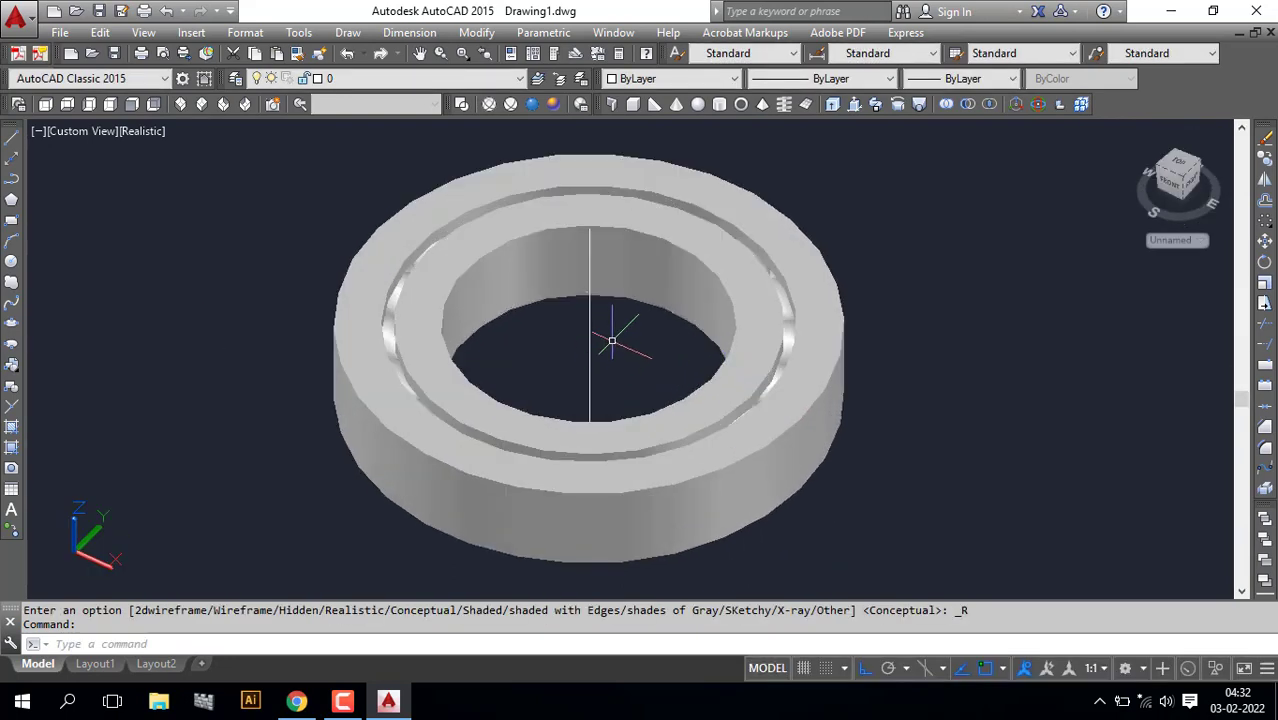
Delete the vertical axis line in the middle of the bearing.
{"action": "left_click", "coordinate": [607, 337]}
{"action": "left_click", "coordinate": [565, 360]}
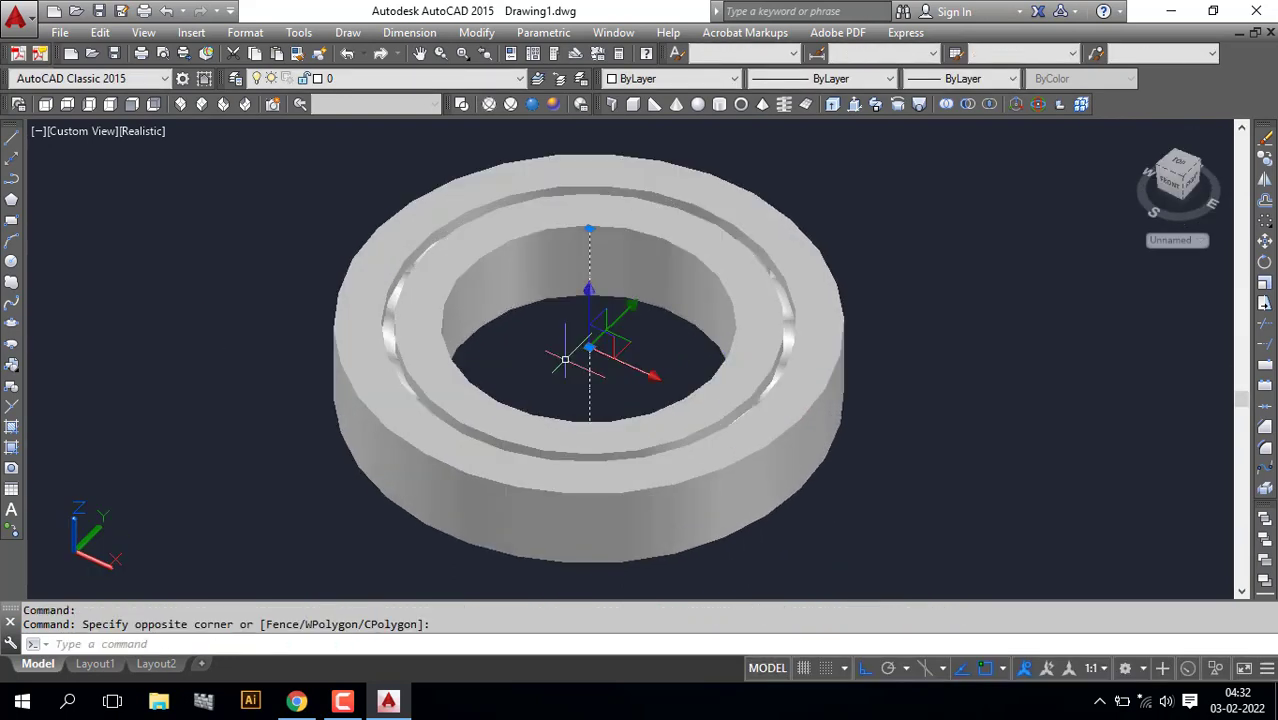
{"action": "key", "text": "Delete"}
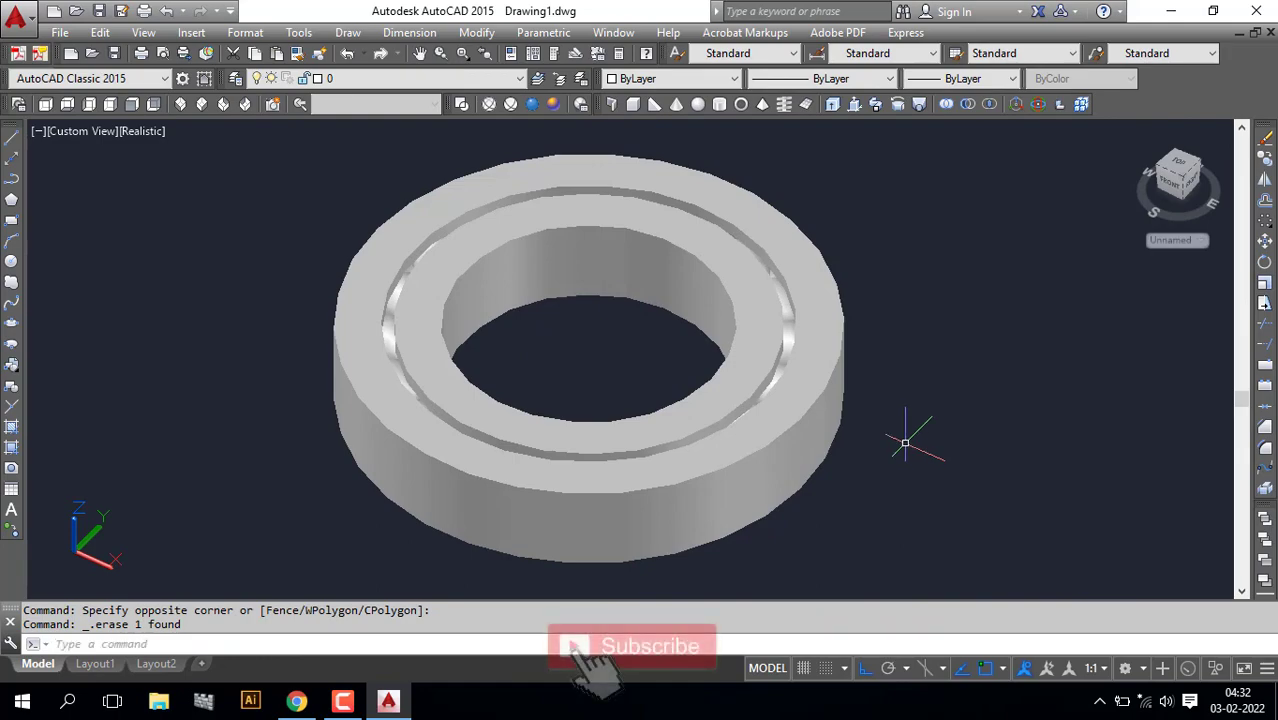
{"action": "mouse_move", "coordinate": [905, 442]}
{"action": "middle_mouse_down", "text": "shift"}
{"action": "mouse_move", "coordinate": [400, 210]}
{"action": "mouse_move", "coordinate": [248, 231]}
{"action": "mouse_move", "coordinate": [207, 458]}
{"action": "mouse_move", "coordinate": [551, 519]}
{"action": "mouse_move", "coordinate": [916, 436]}
{"action": "middle_mouse_up", "text": "shift"}
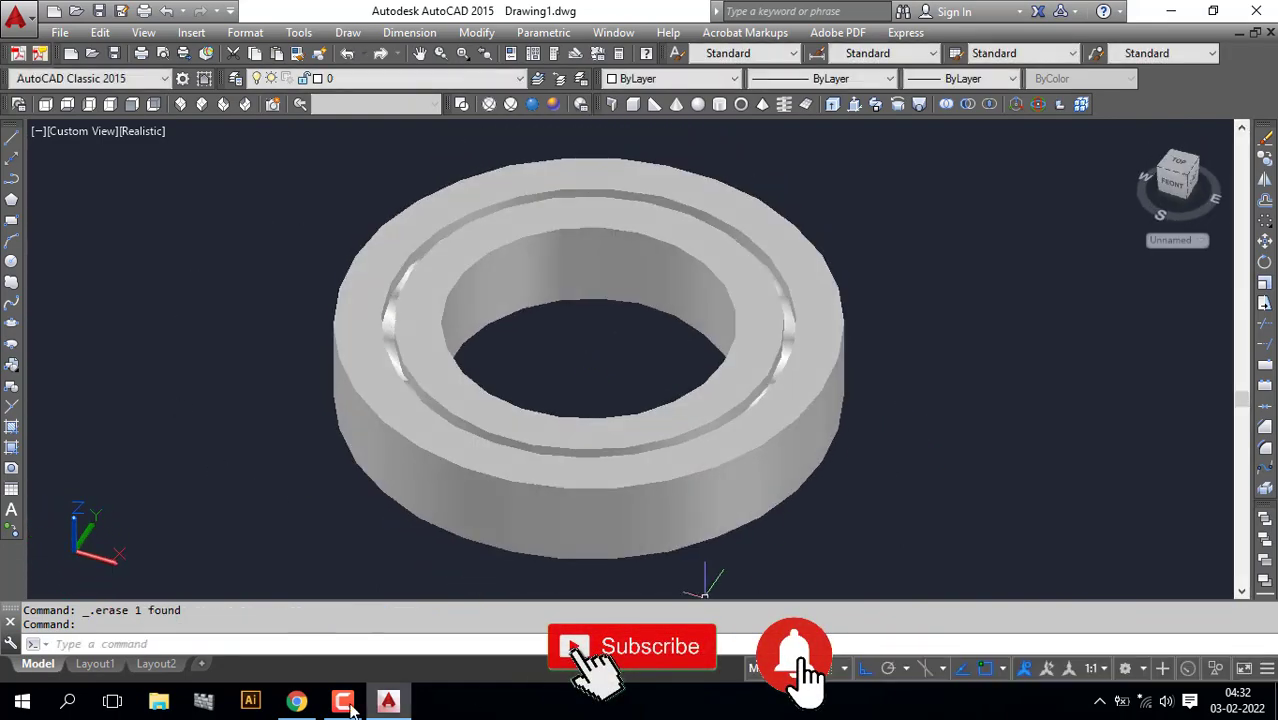